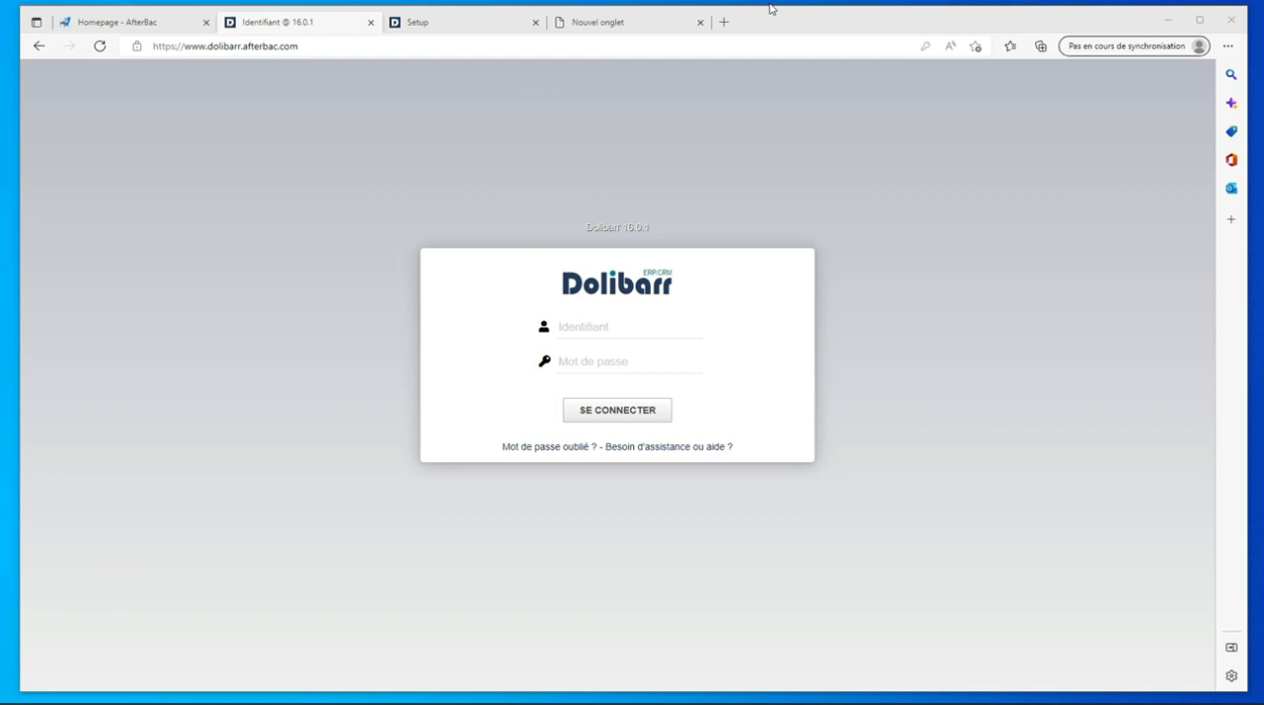
- Log in to Dolibarr with the administrator username and the account password
left_click(497, 24)
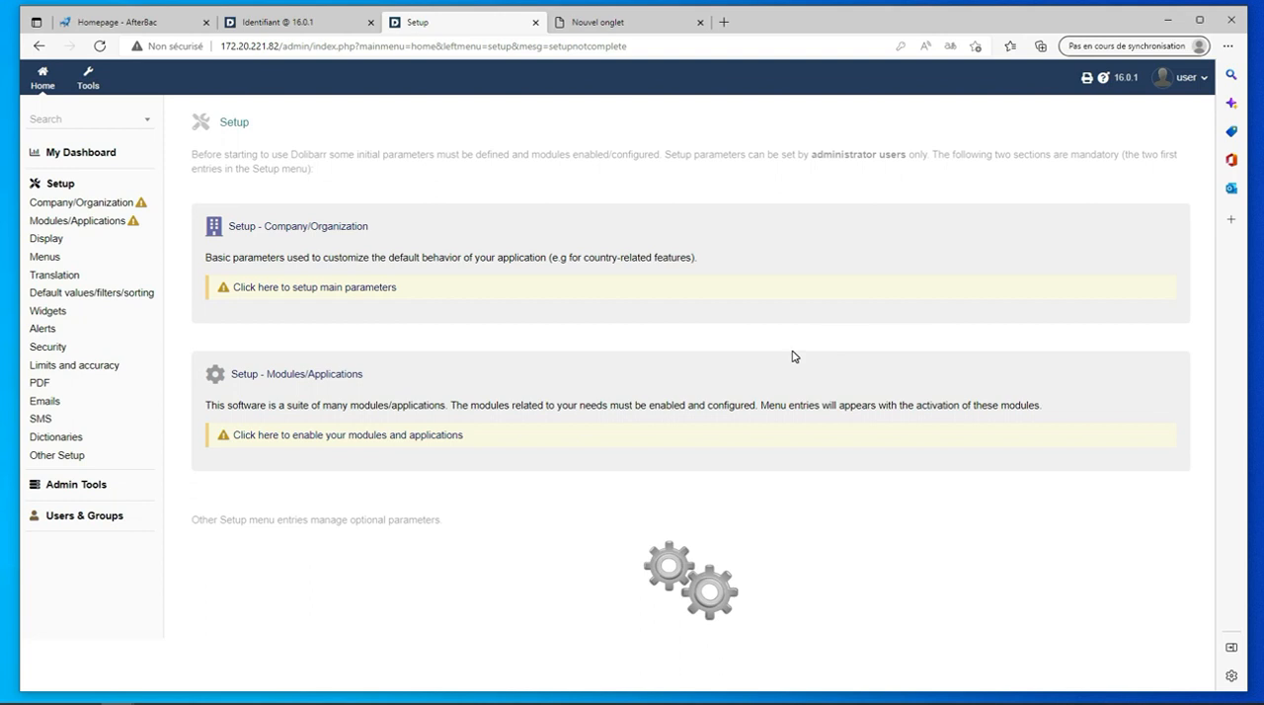
left_click(337, 21)
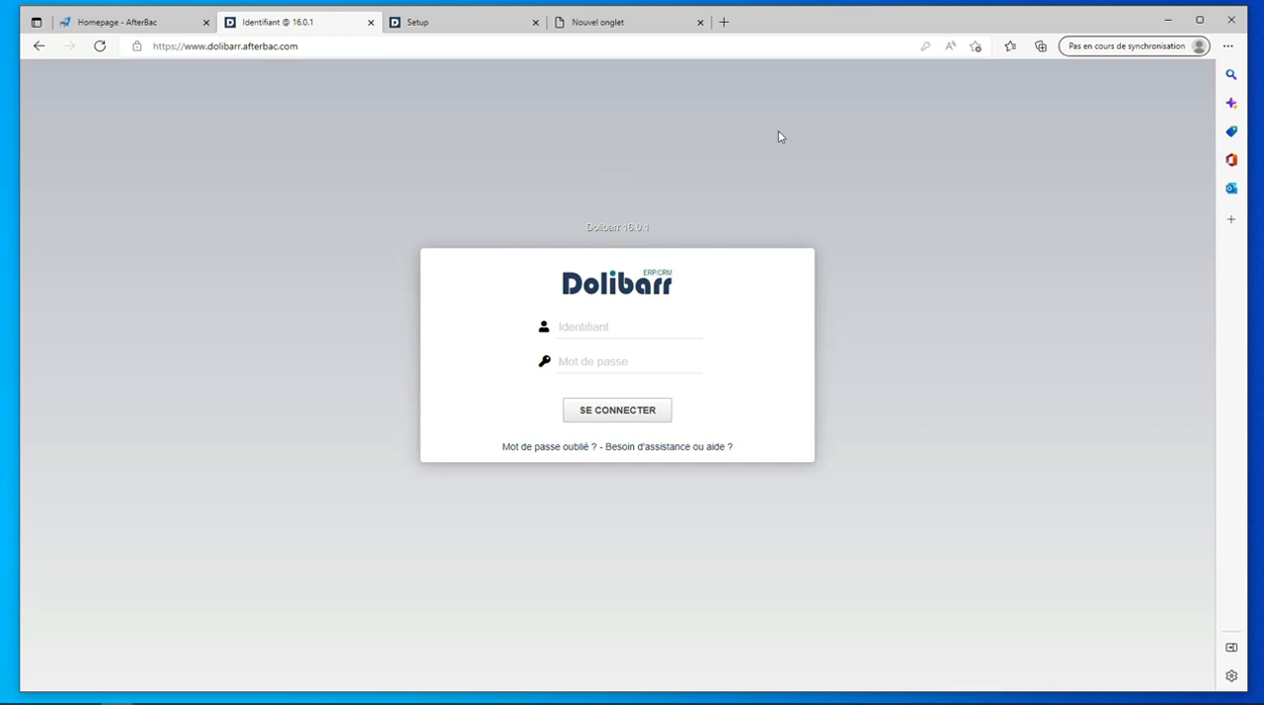
left_click(588, 327)
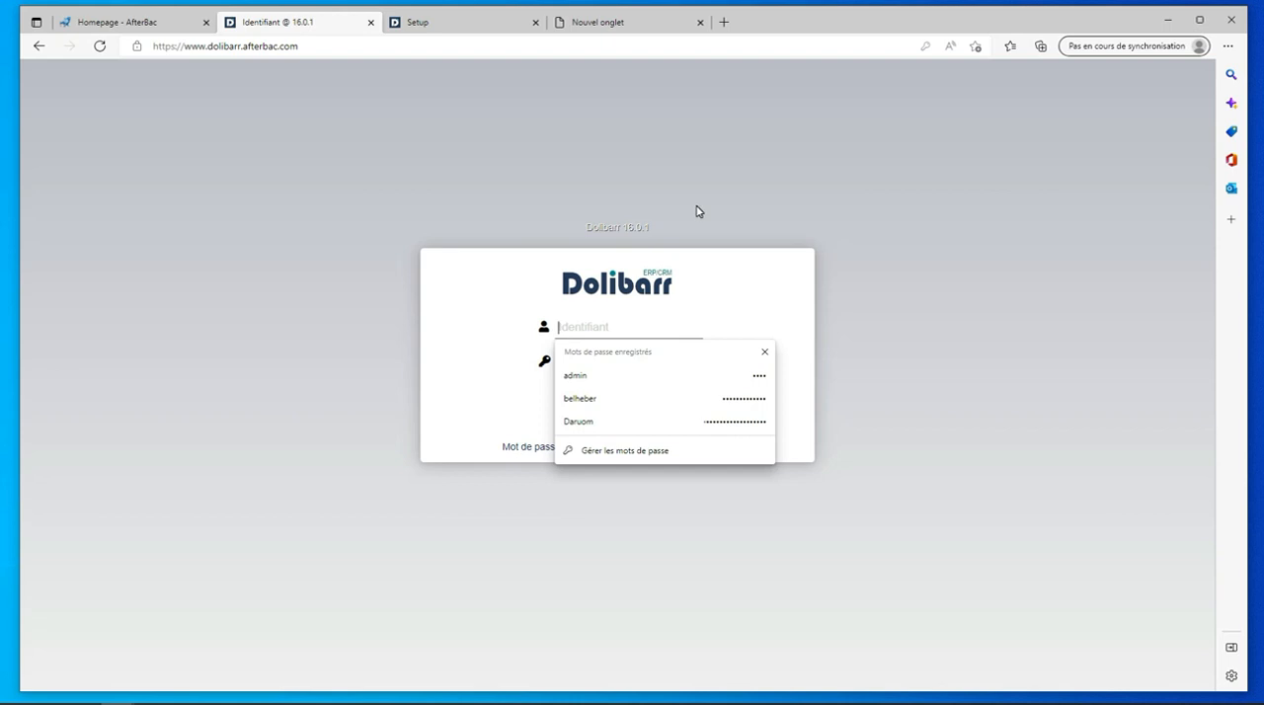
type("admin")
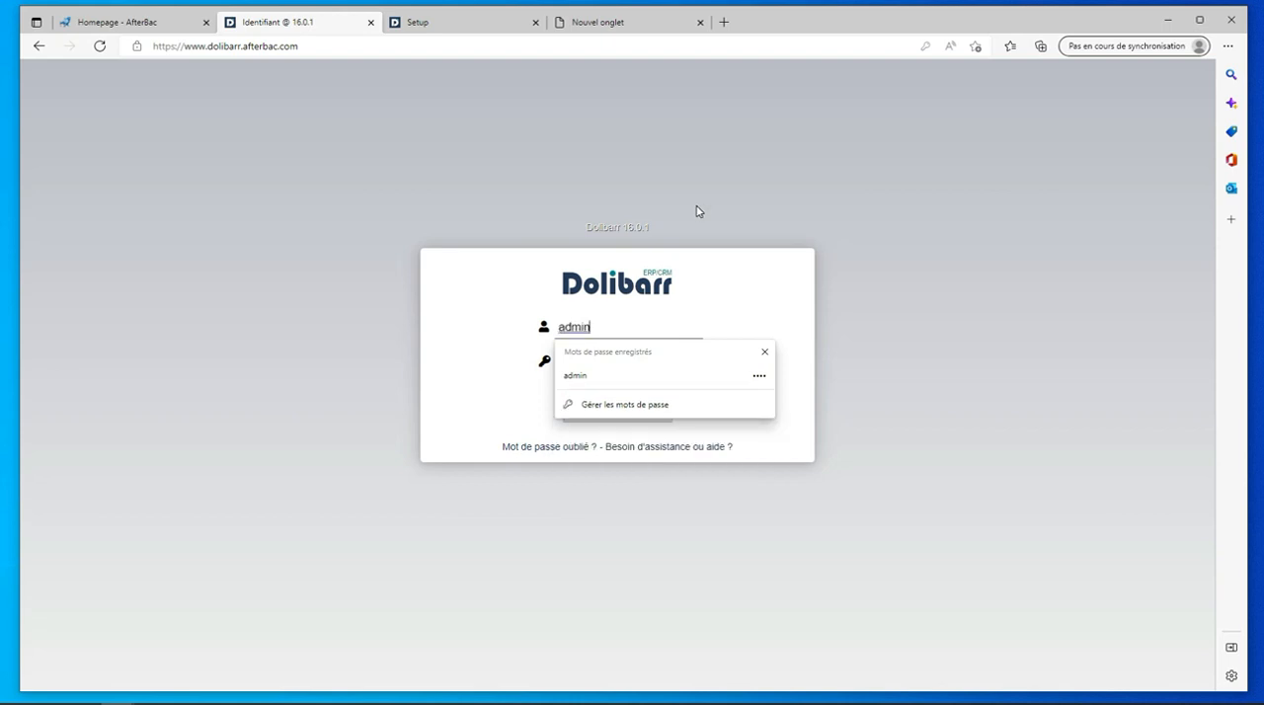
key("Tab")
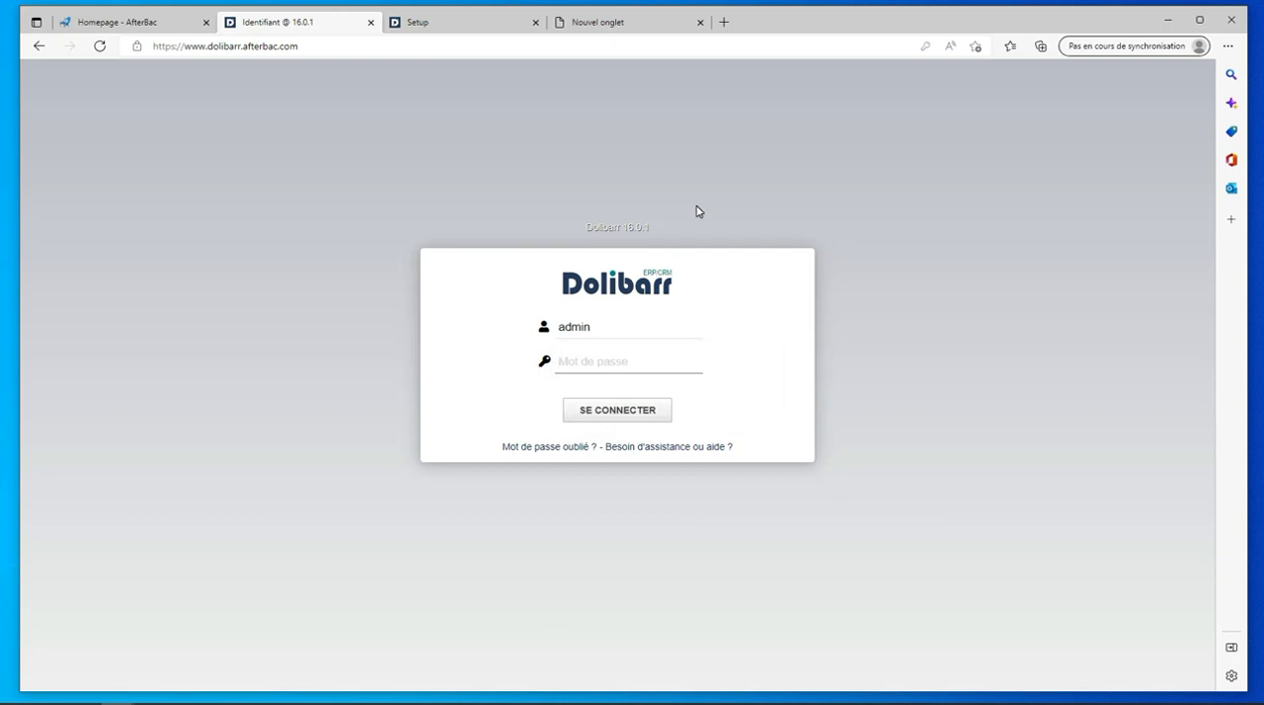
type("admi")
key("Return")
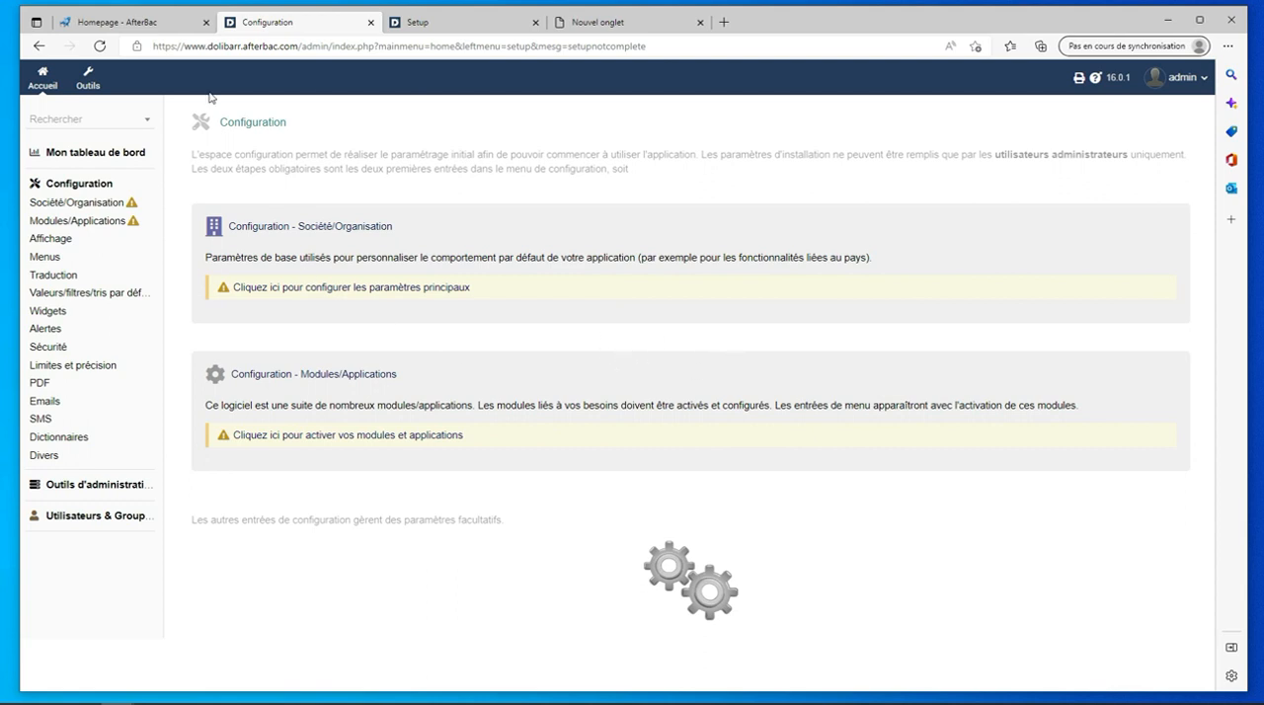
- Open the modules configuration and check the activation state of the Utilisateurs & Groupes module
left_click(81, 221)
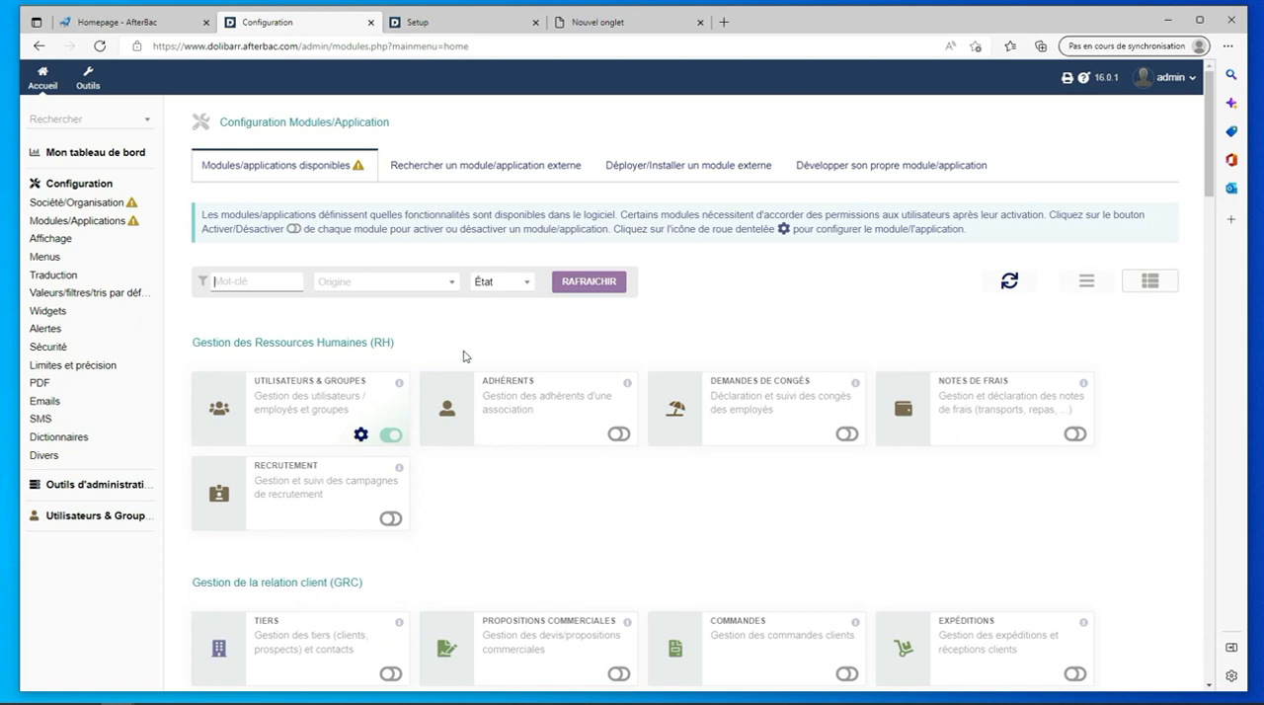
left_click(389, 437)
left_click(390, 436)
left_click(389, 434)
- Open the users and groups area and look at the new group form and the list of groups
left_click(90, 518)
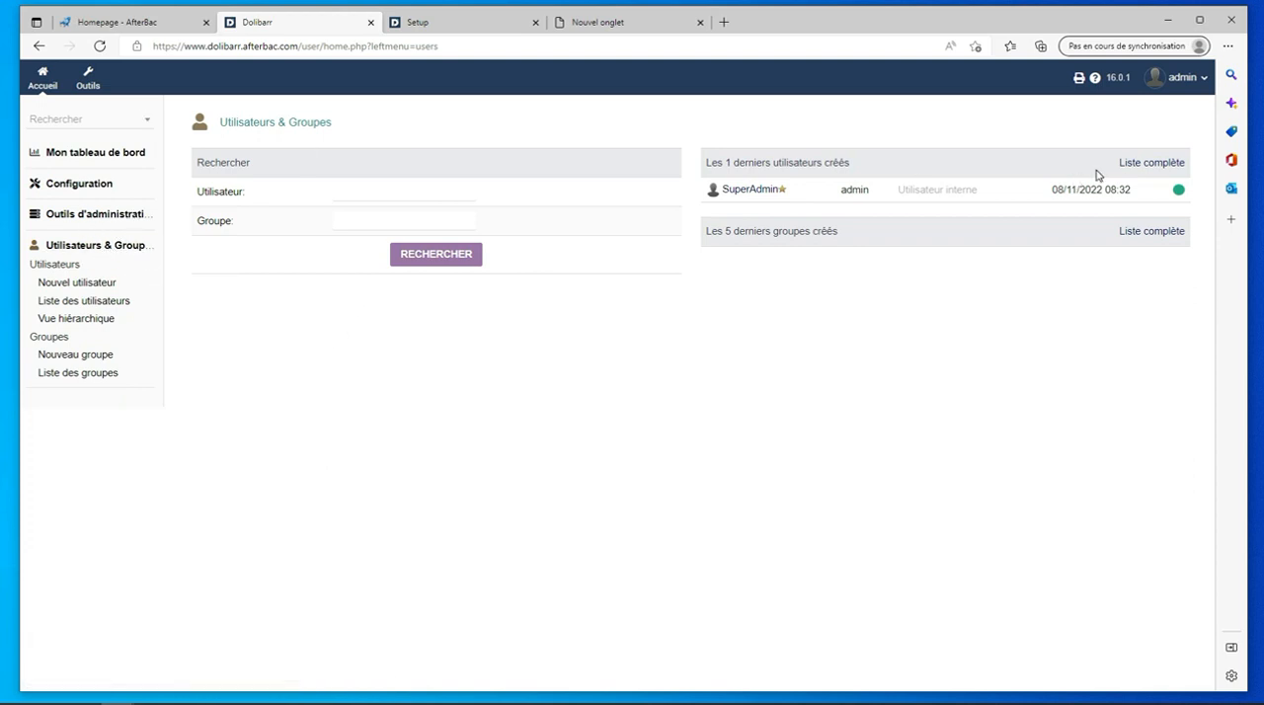
left_click(88, 247)
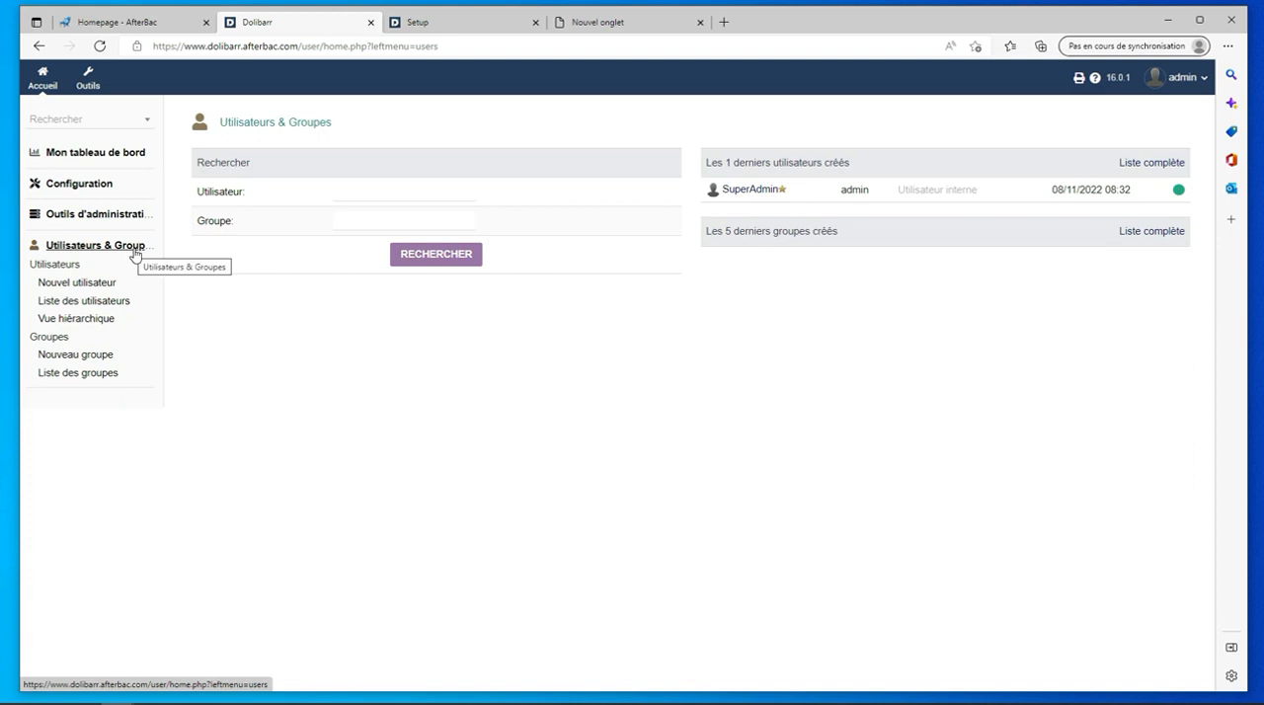
left_click(71, 358)
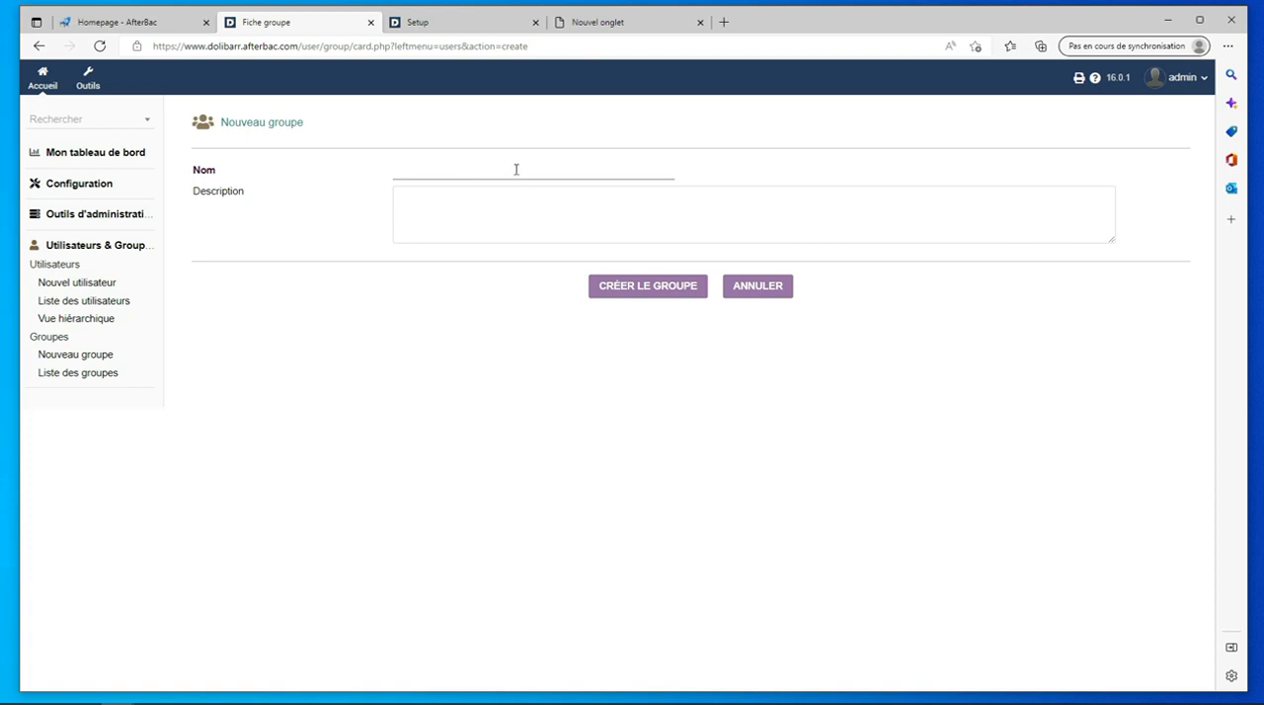
left_click(79, 374)
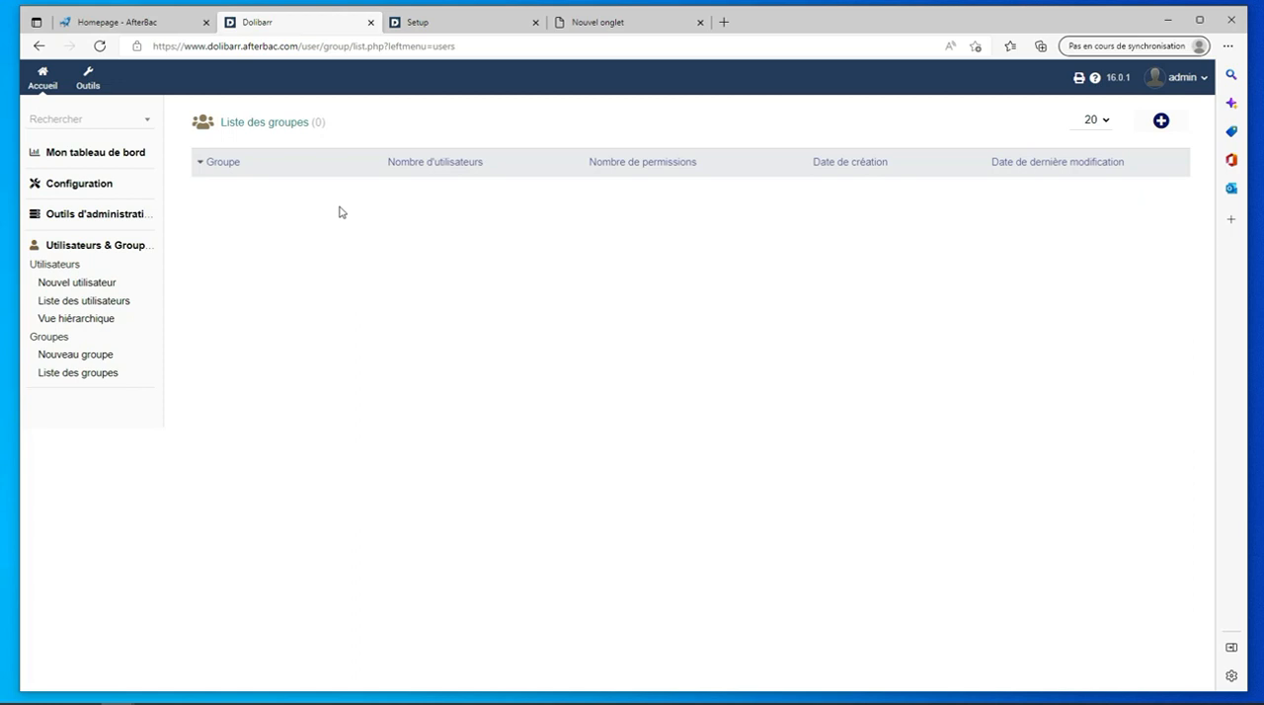
- Create a group named "Commerciaux" with the description "les utilisateurs responsables de la commercialisations des produits"
left_click(1161, 122)
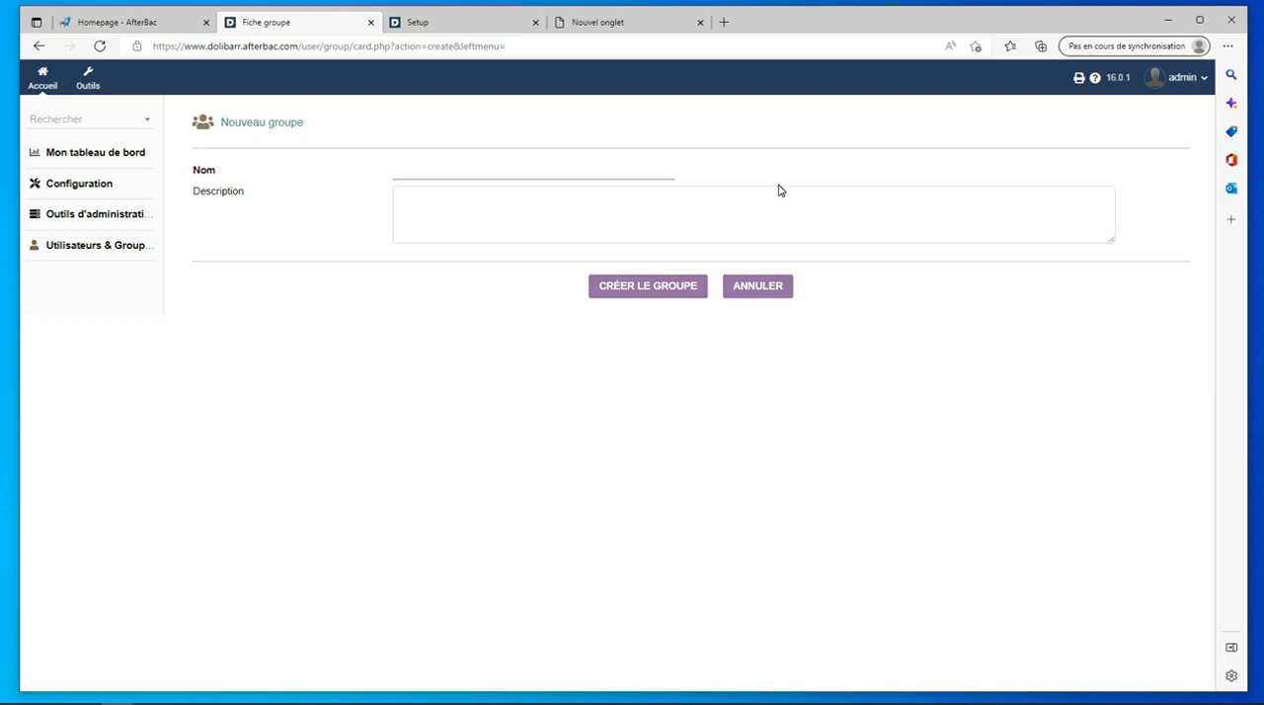
type("Comm")
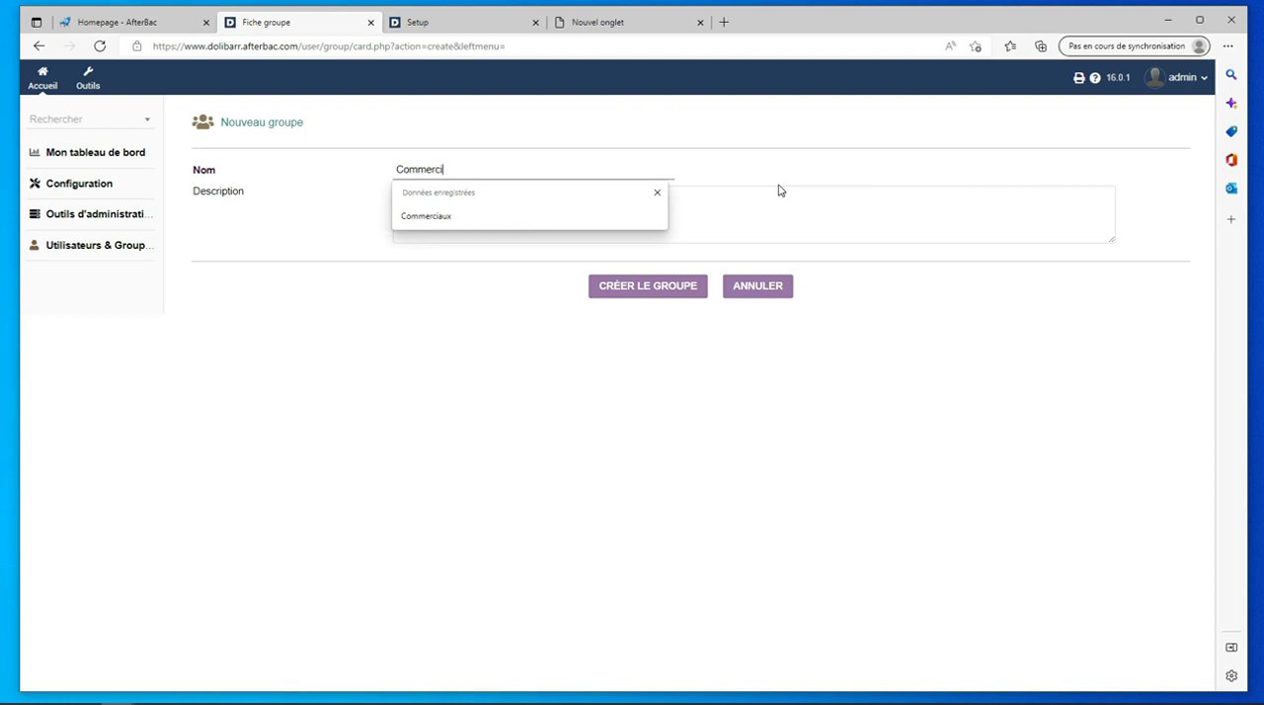
type("x")
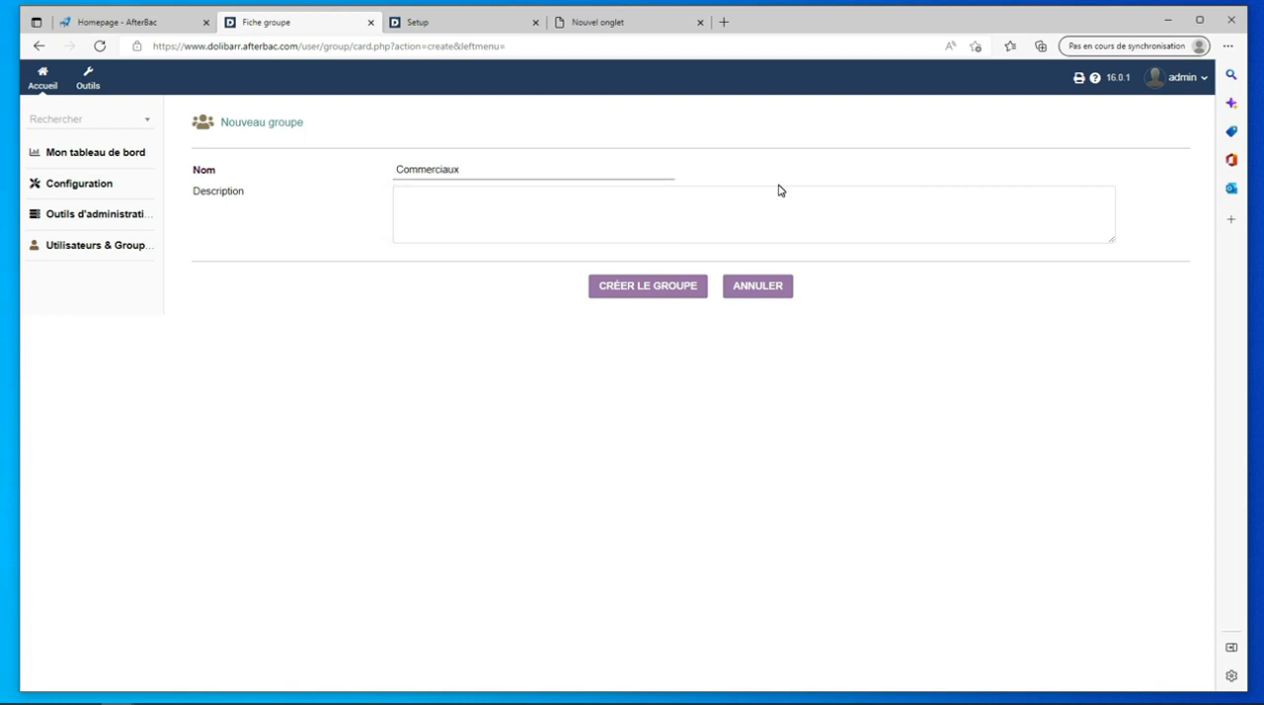
left_click(423, 204)
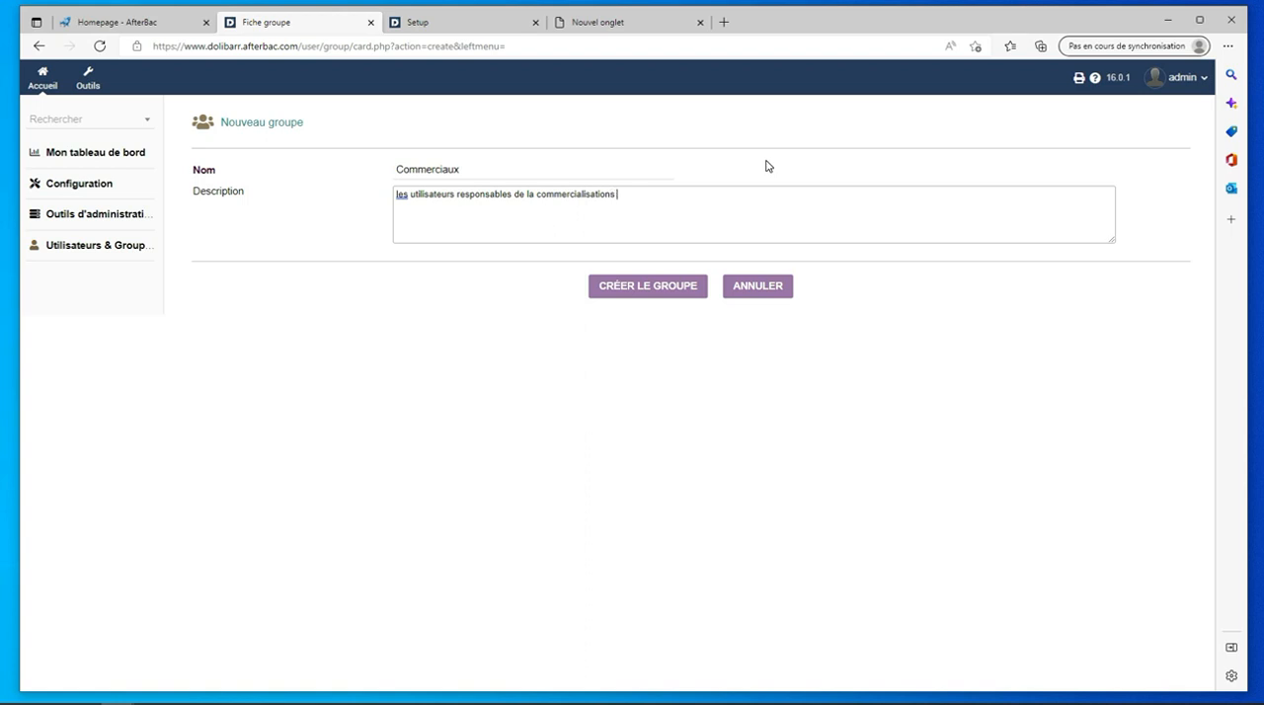
type("s produits")
left_click(646, 293)
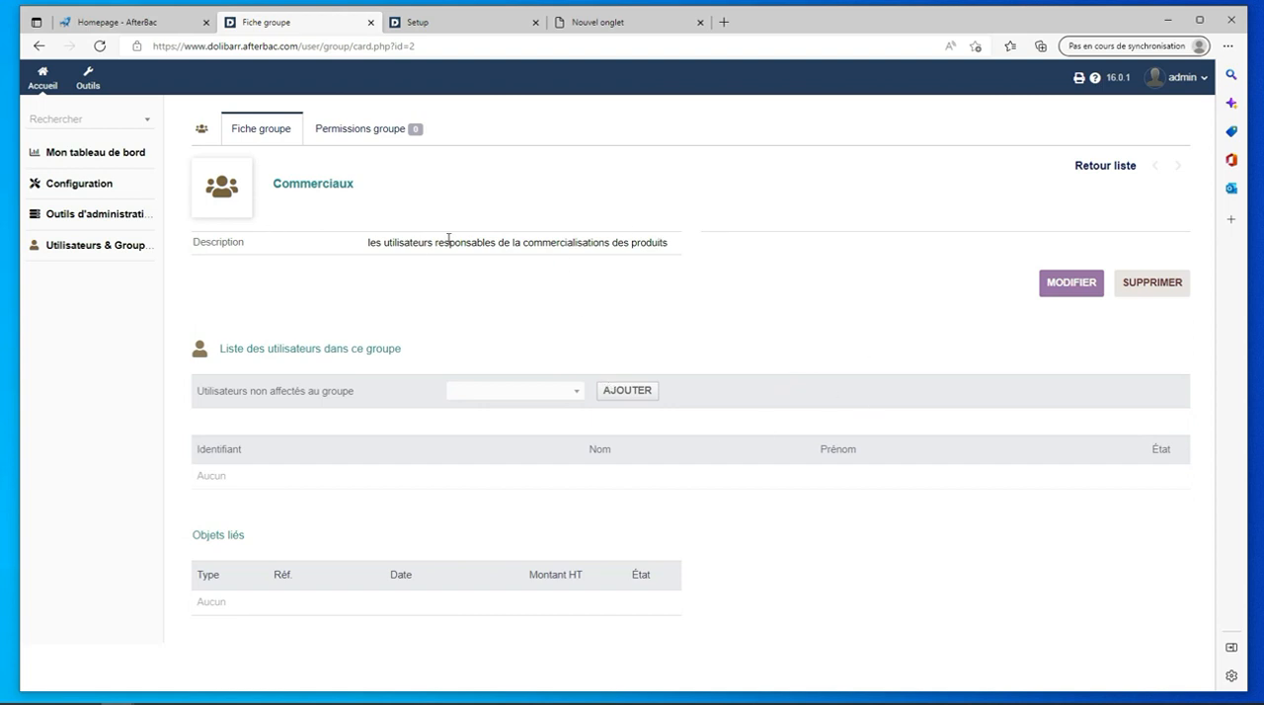
- View the edit form and the permissions of the Commerciaux group
left_click(1071, 285)
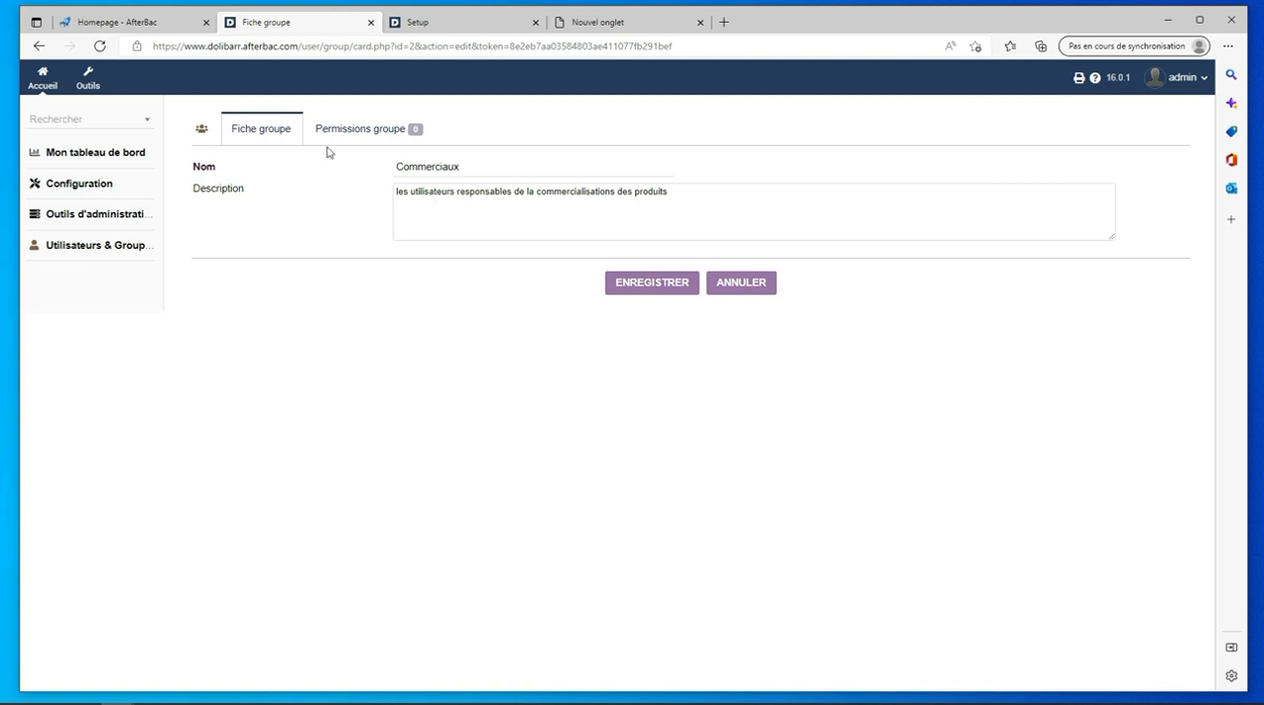
left_click(356, 132)
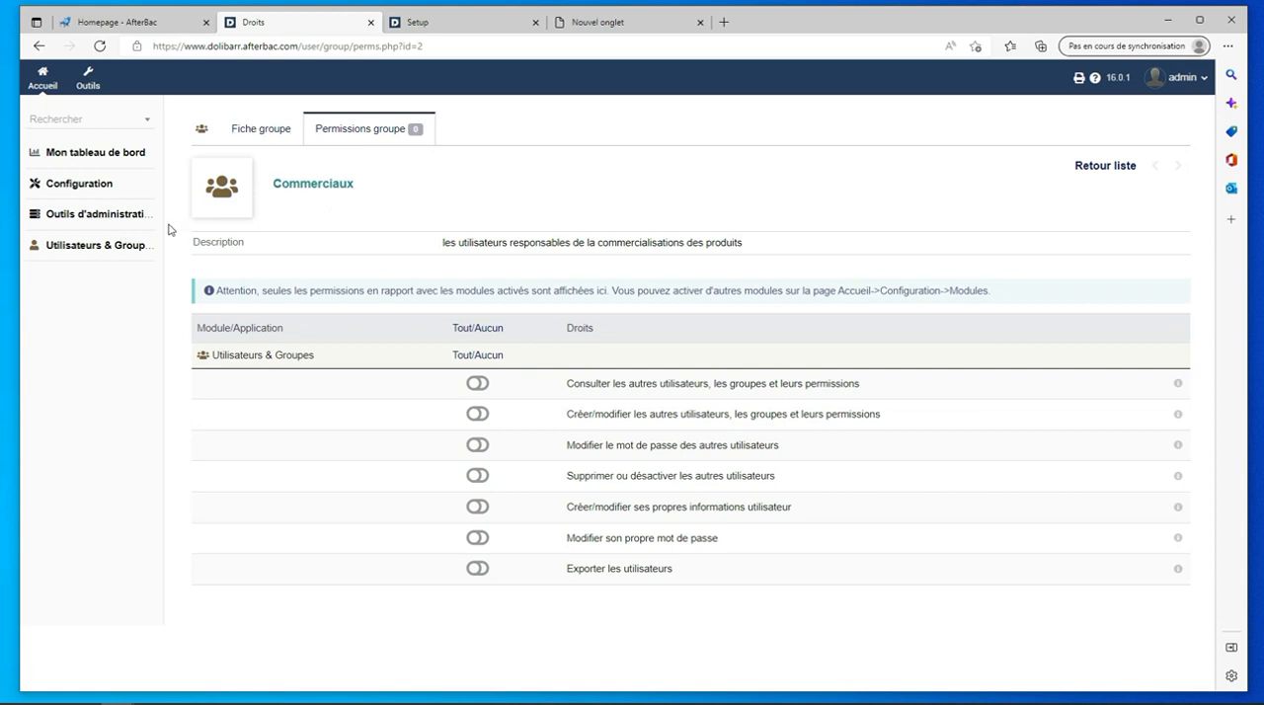
- Create a group named "Opérateurs" with the description "Les employés qui vont recevoir les commandes" and show the list of groups
left_click(98, 245)
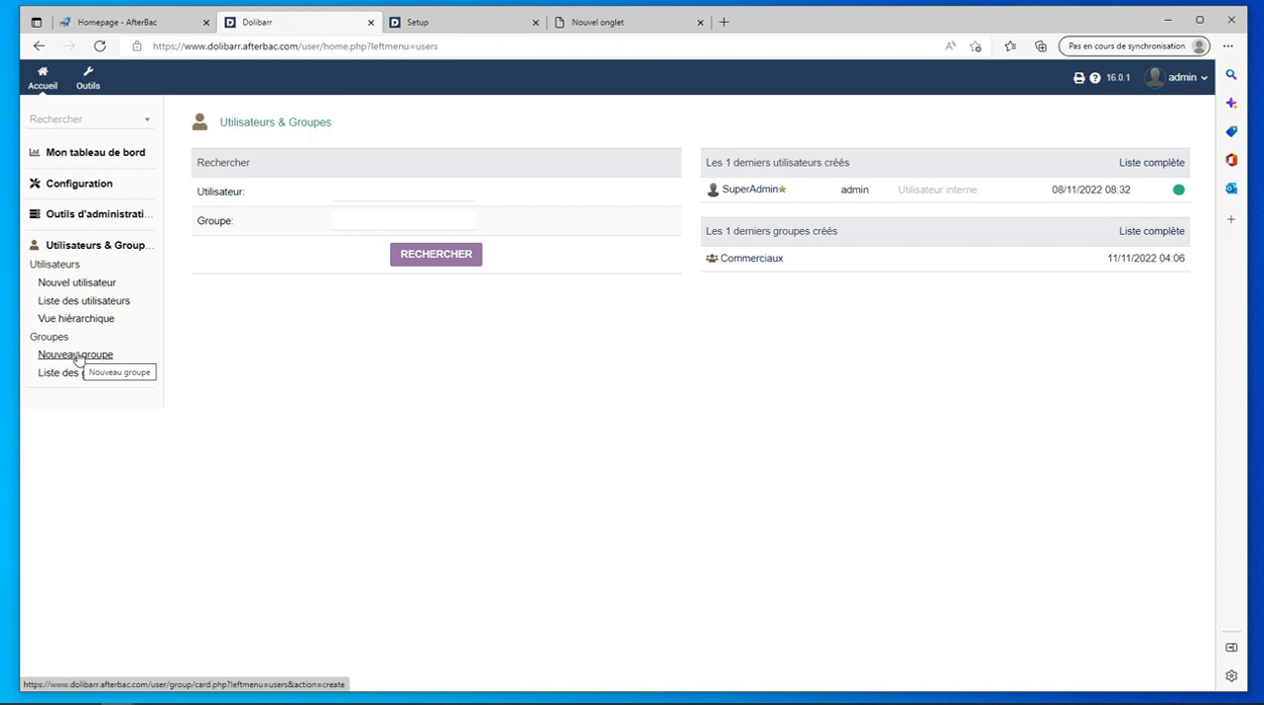
left_click(77, 356)
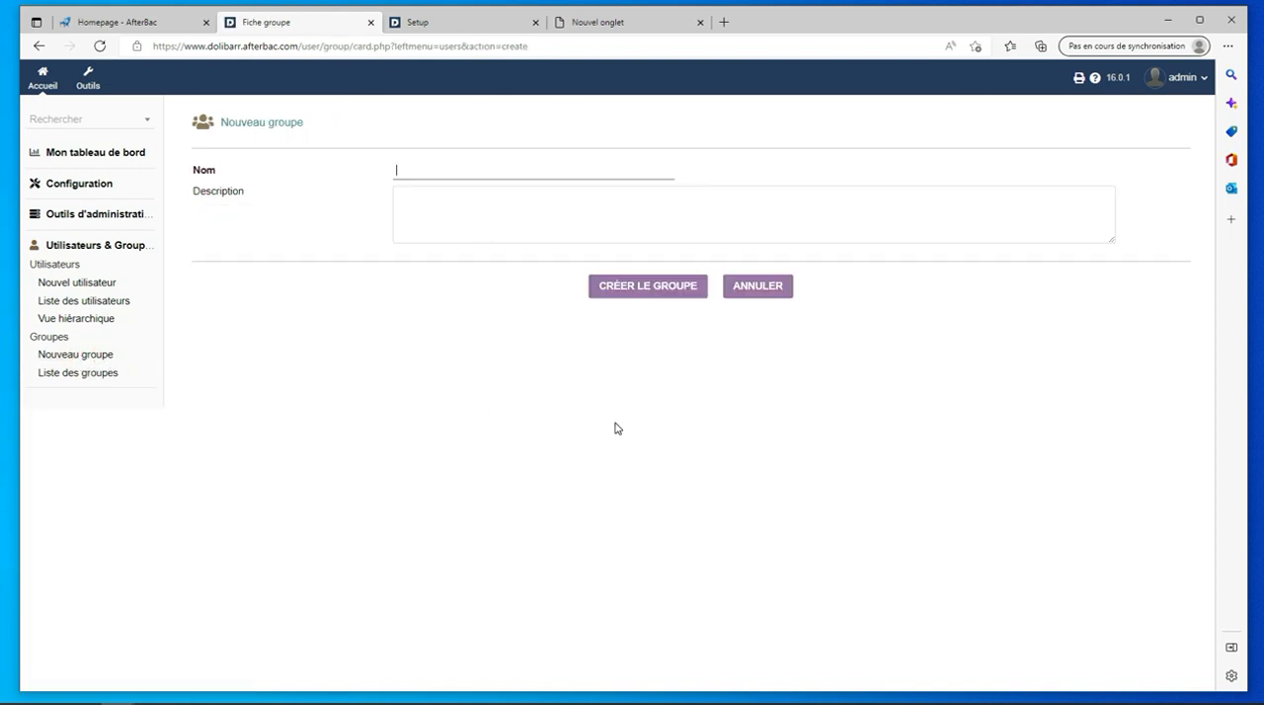
left_click(427, 169)
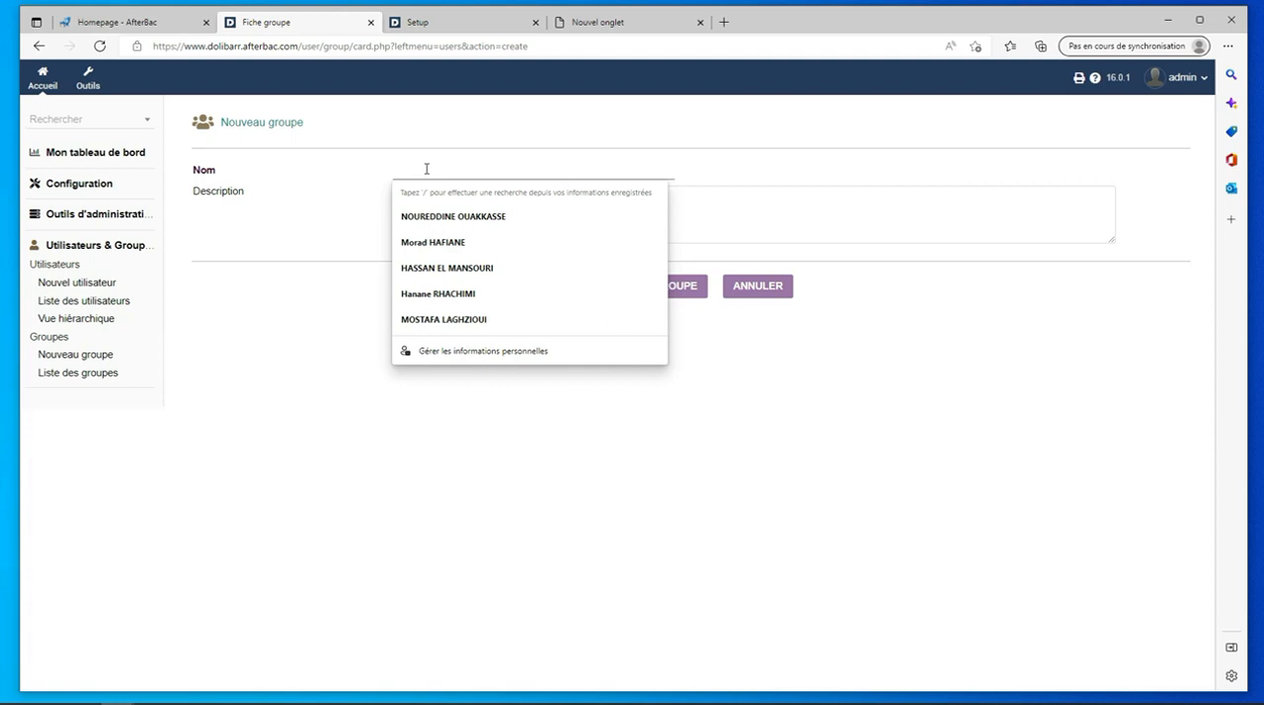
type("Ope")
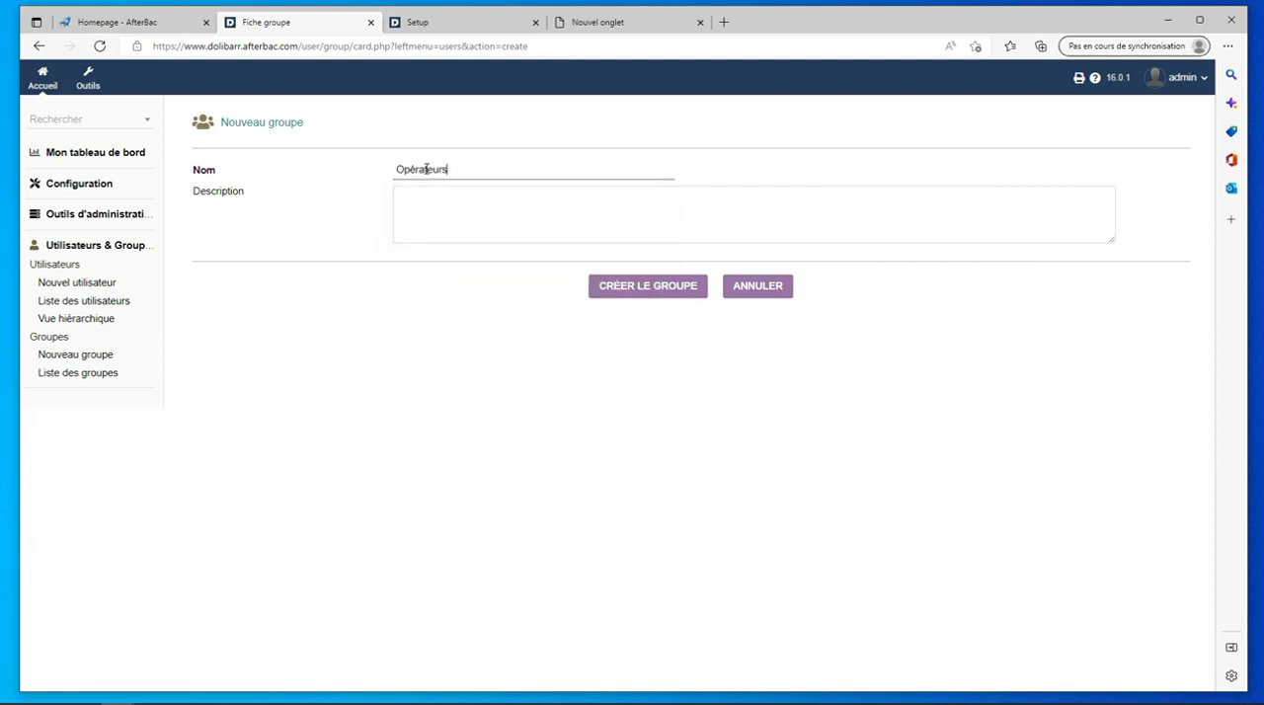
left_click(435, 195)
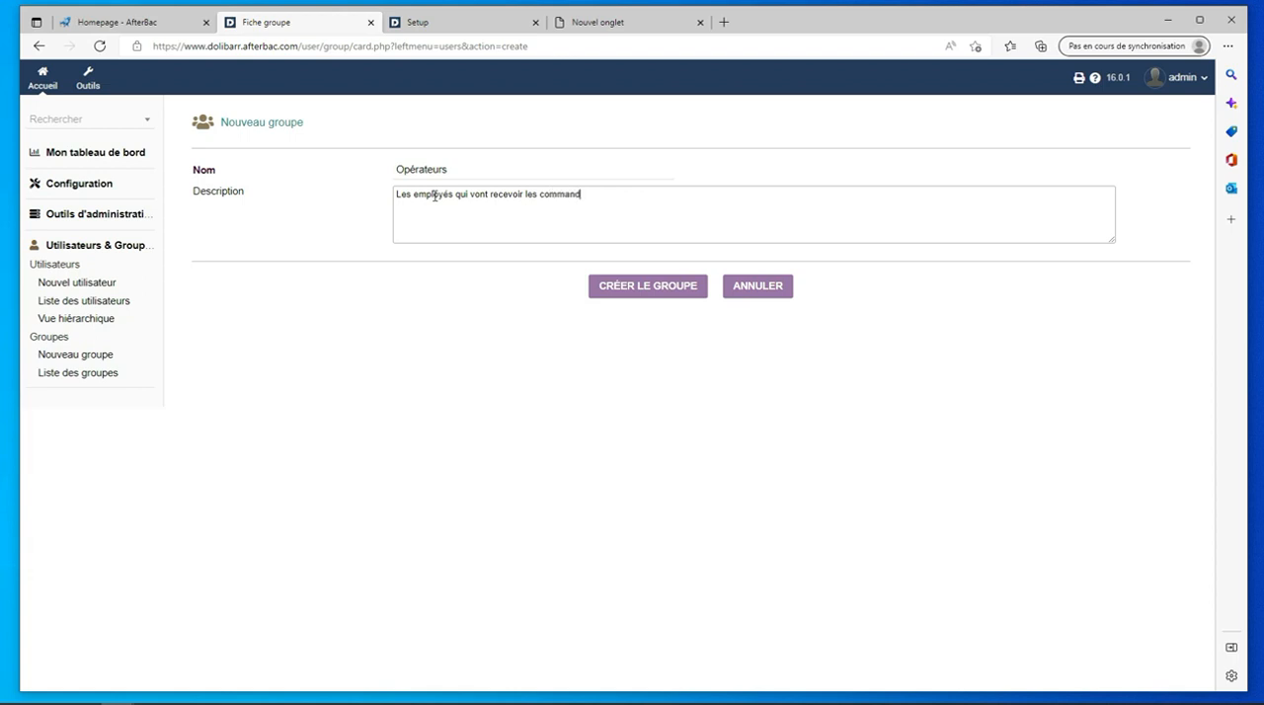
left_click(655, 285)
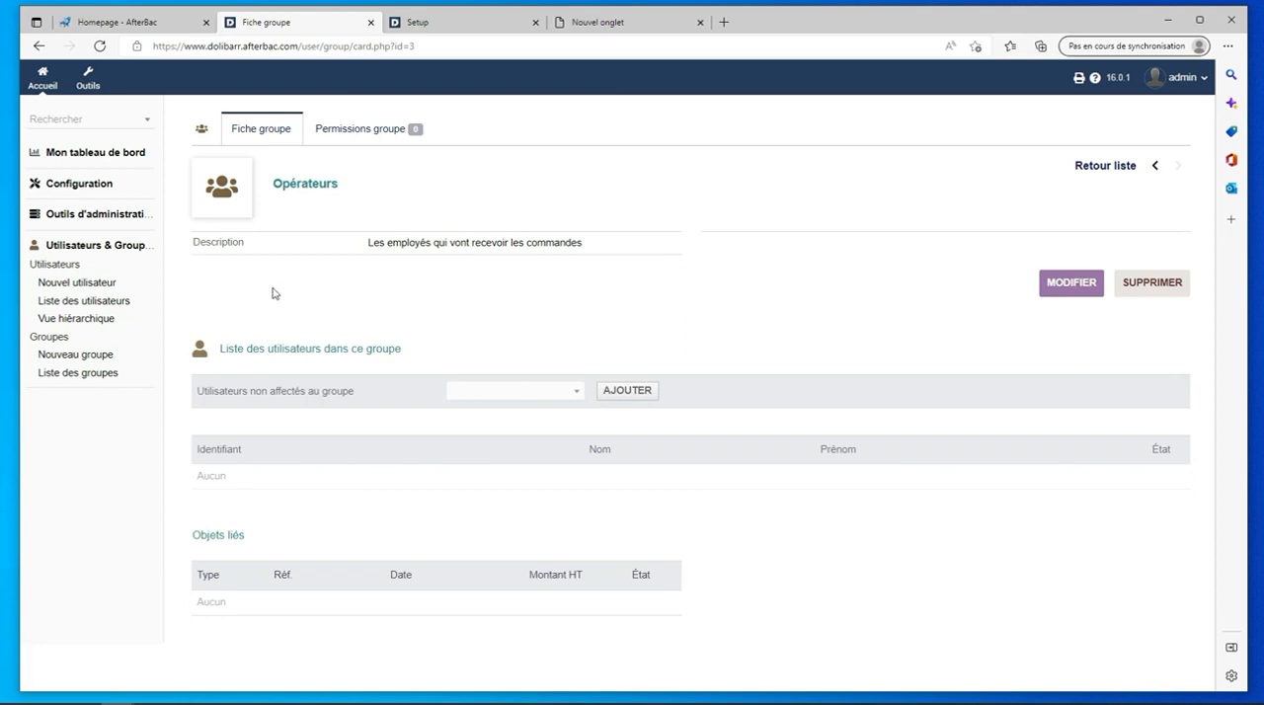
left_click(85, 373)
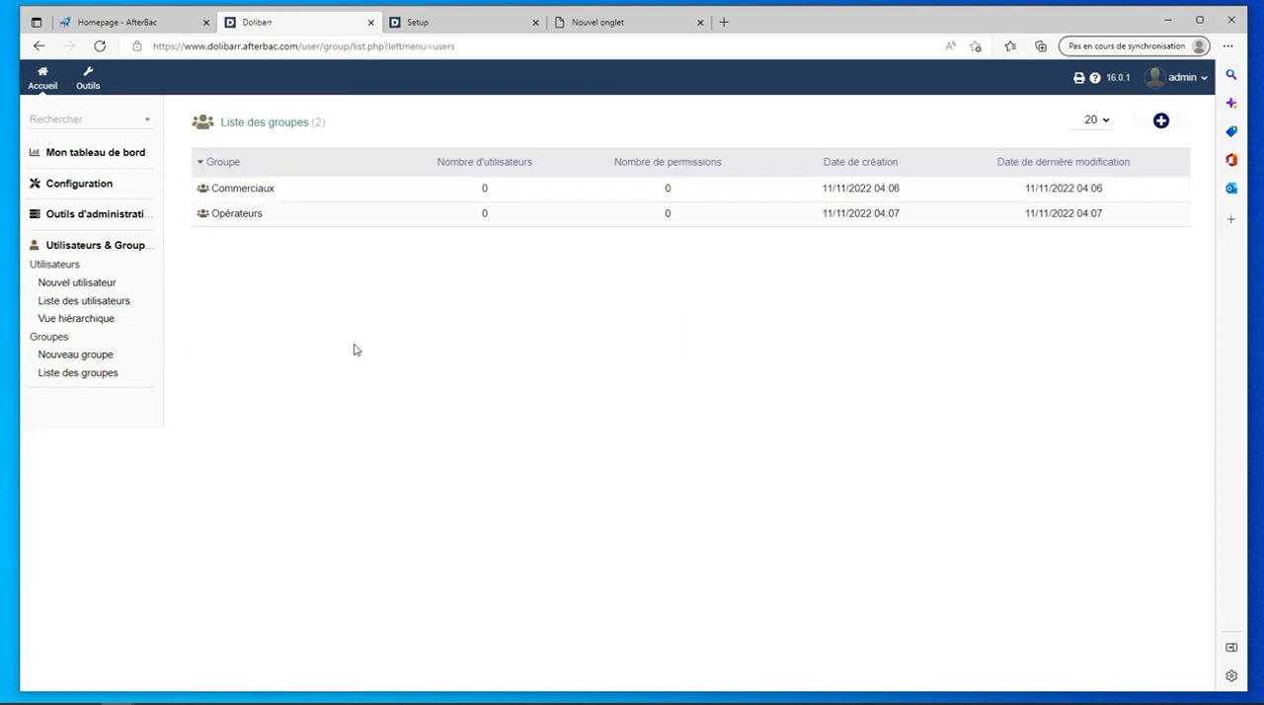
mouse_move(271, 193)
- Open the admin user's record from the user list and examine its permissions
left_click(81, 303)
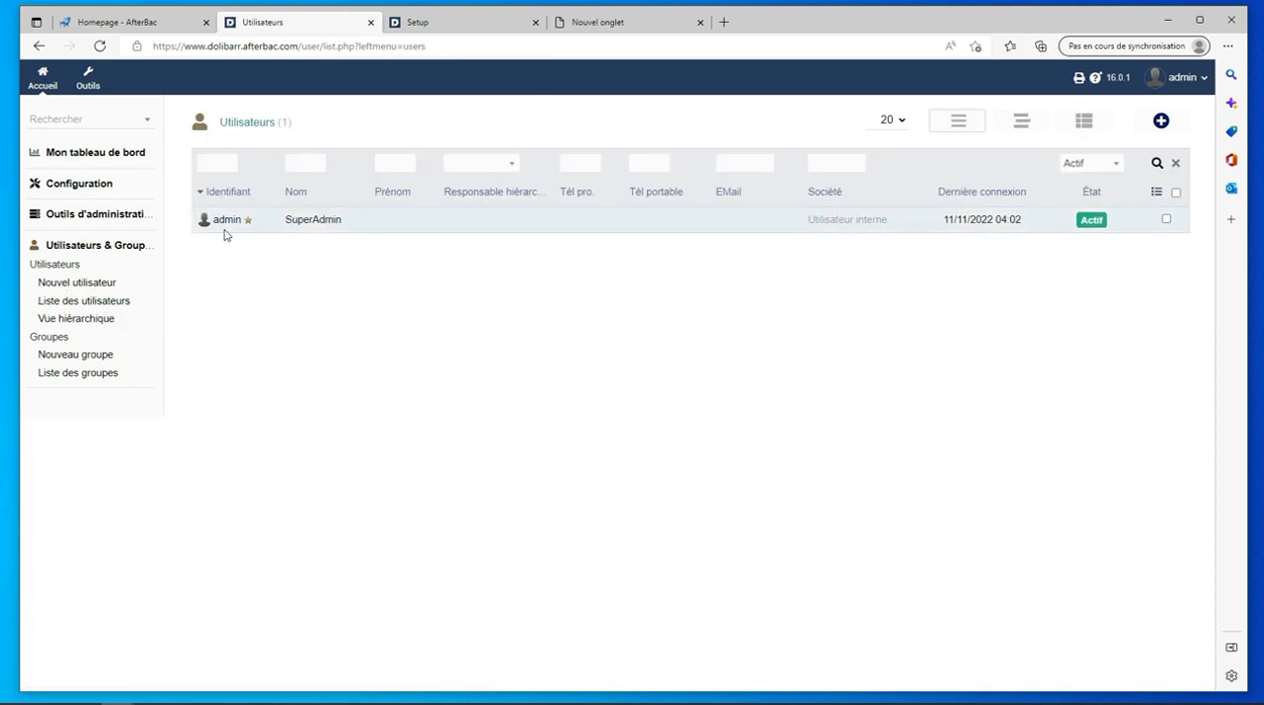
mouse_move(229, 224)
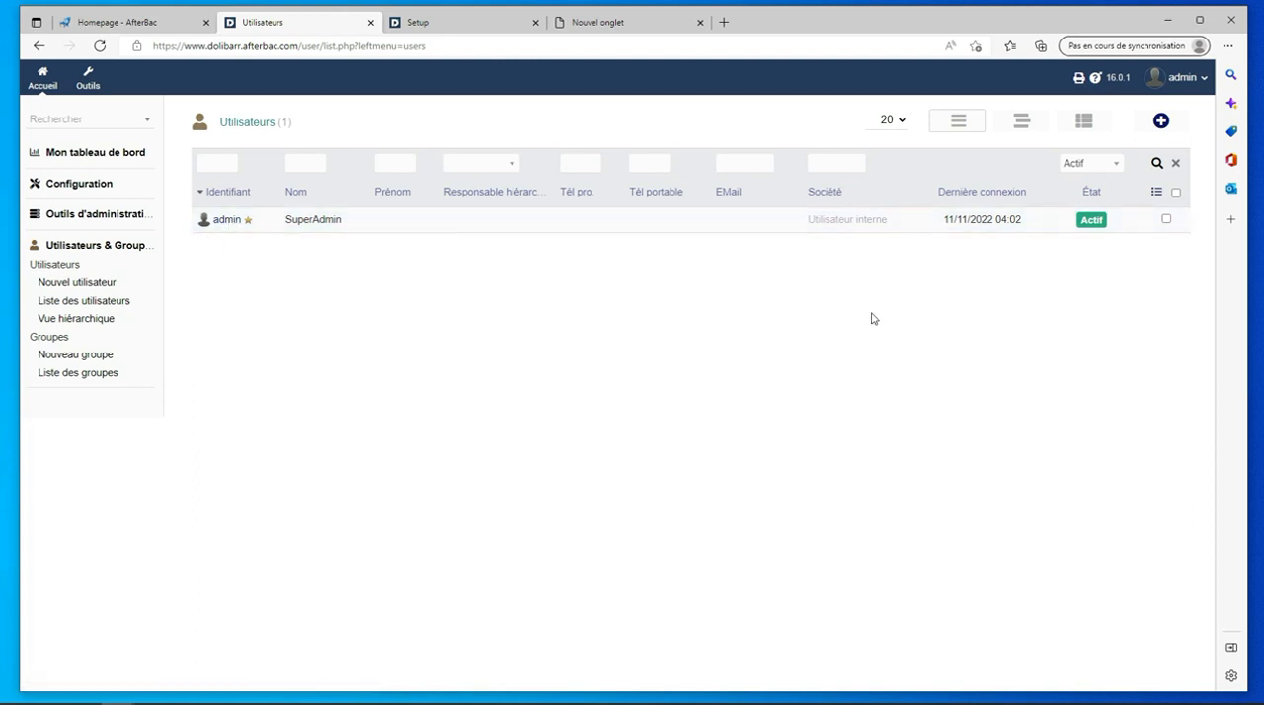
left_click(228, 221)
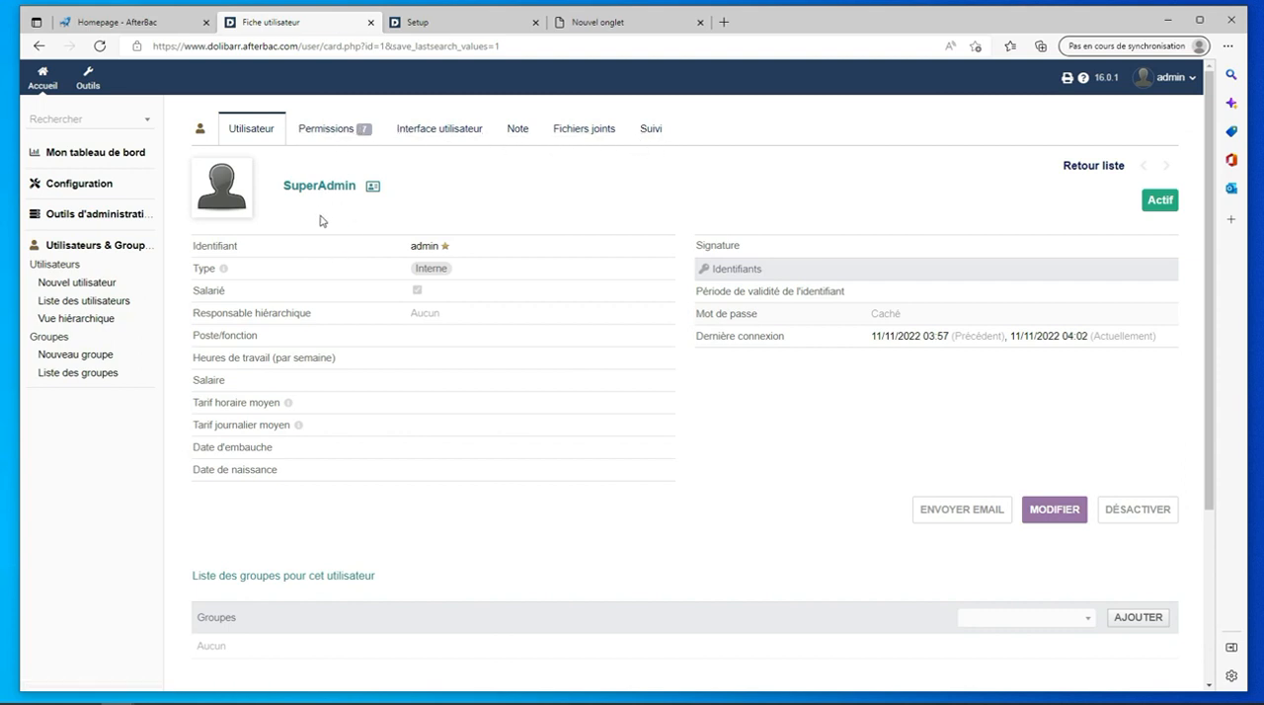
left_click(330, 132)
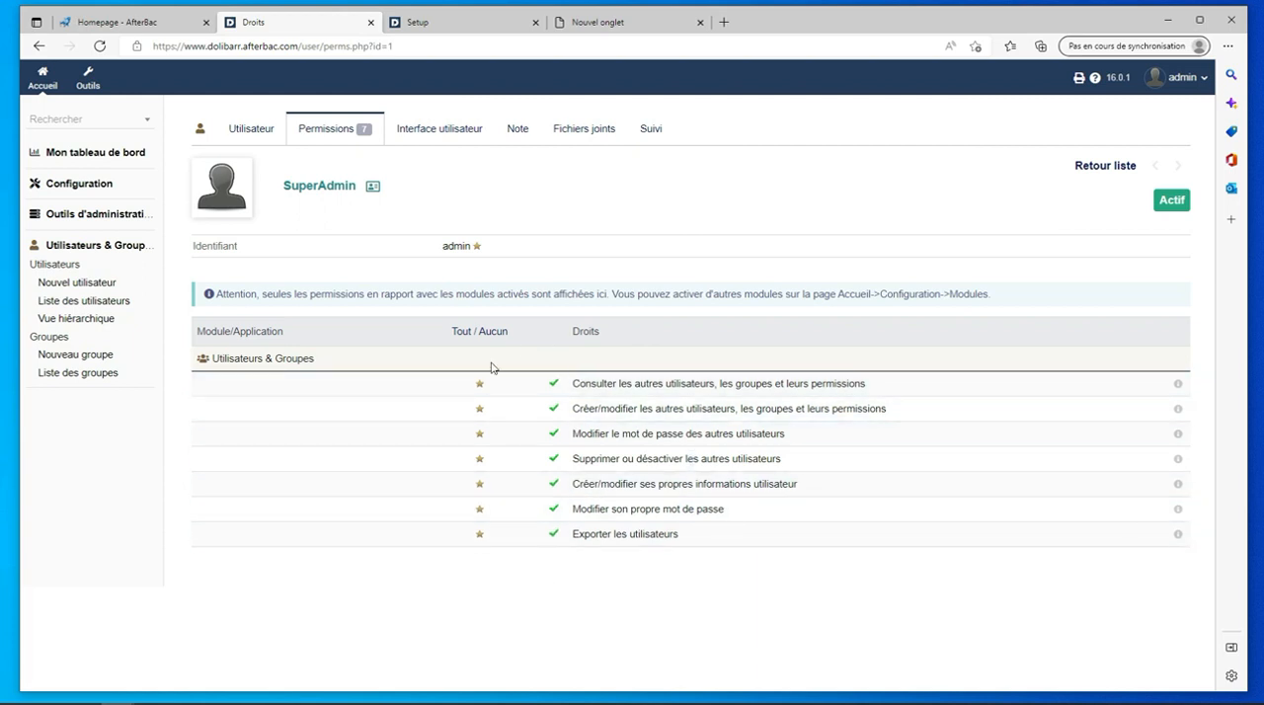
- Open the SuperAdmin user's interface settings for editing
left_click(428, 138)
scroll(612, 376, "down", 1)
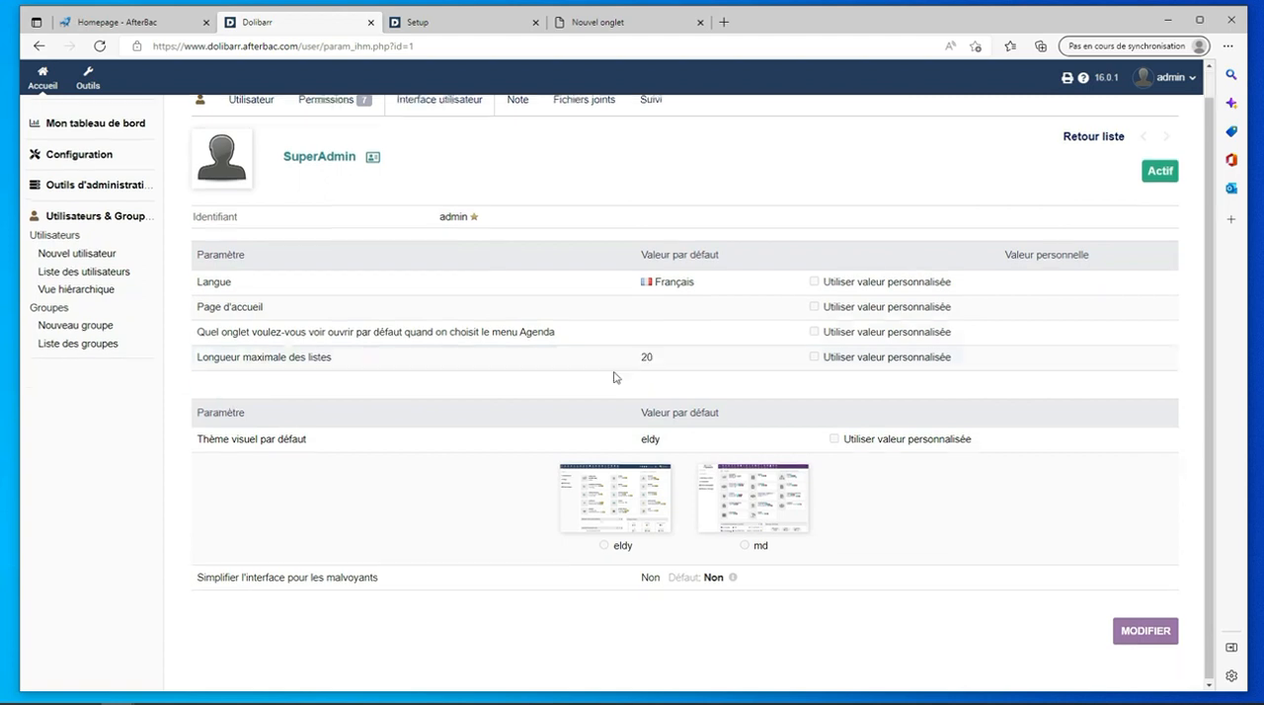
left_click(1144, 630)
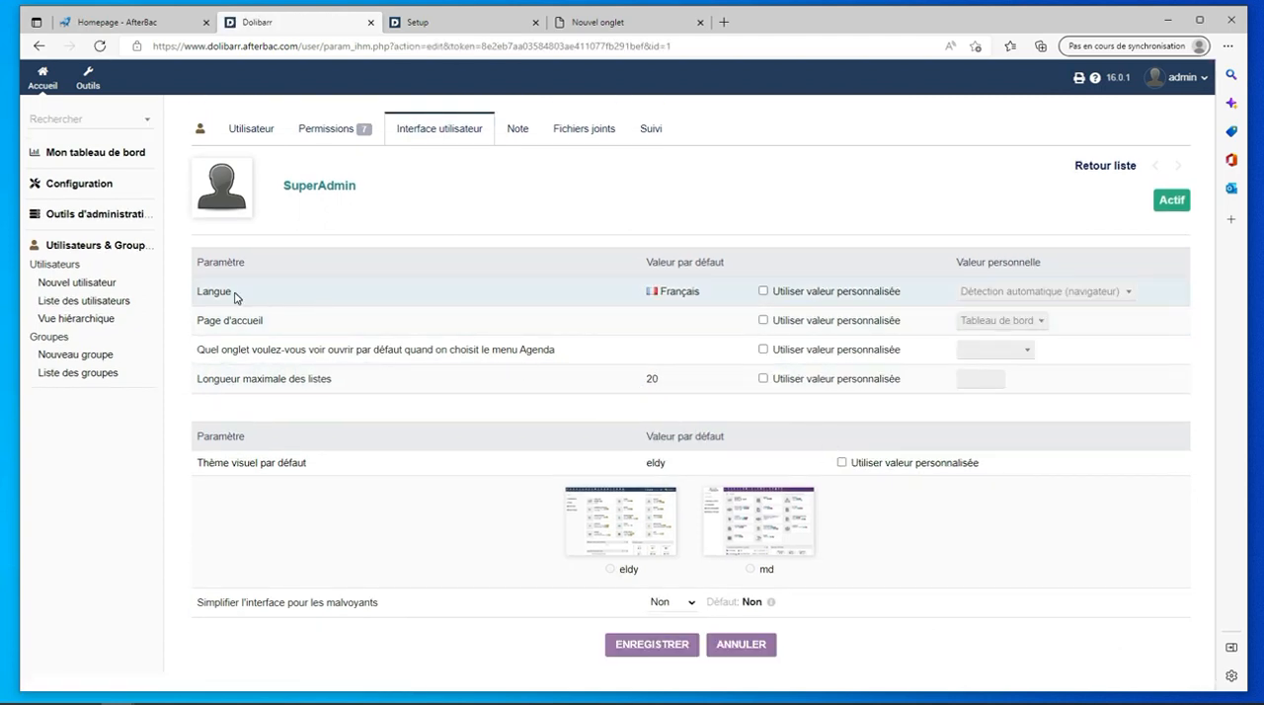
- Try out the personalised language setting for SuperAdmin and switch it back off after viewing the available languages
left_click(764, 292)
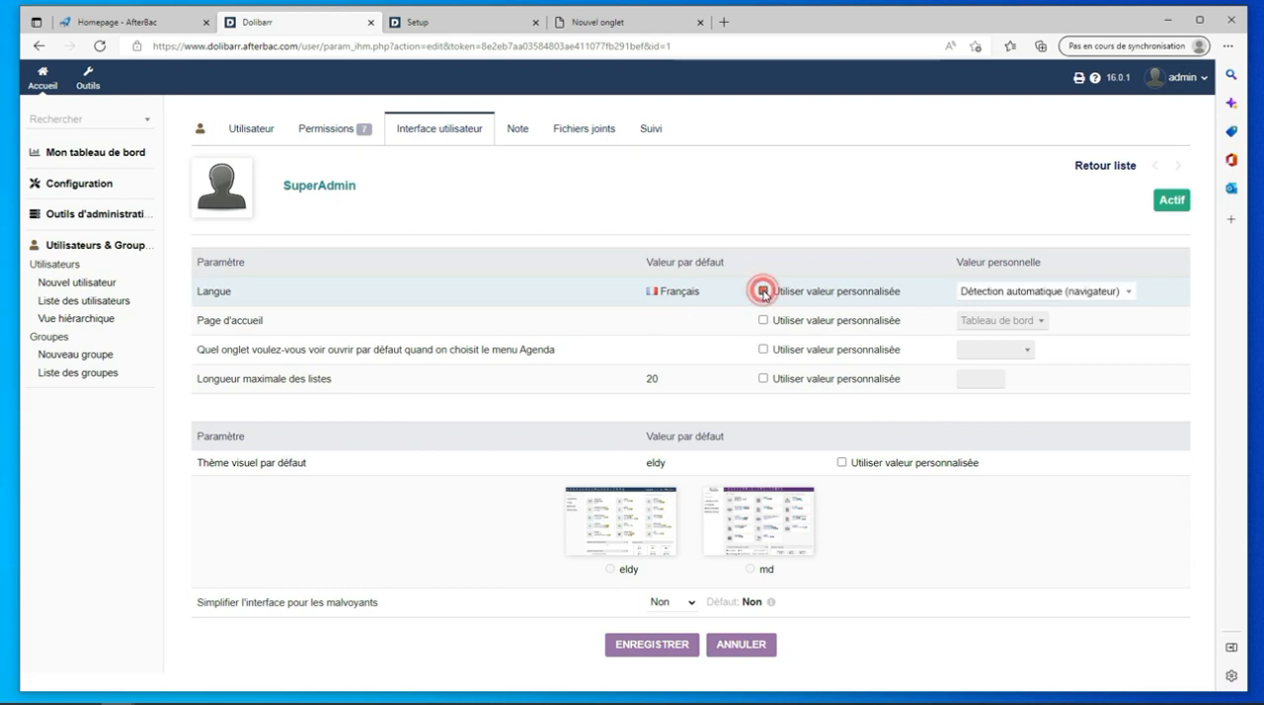
left_click(1127, 297)
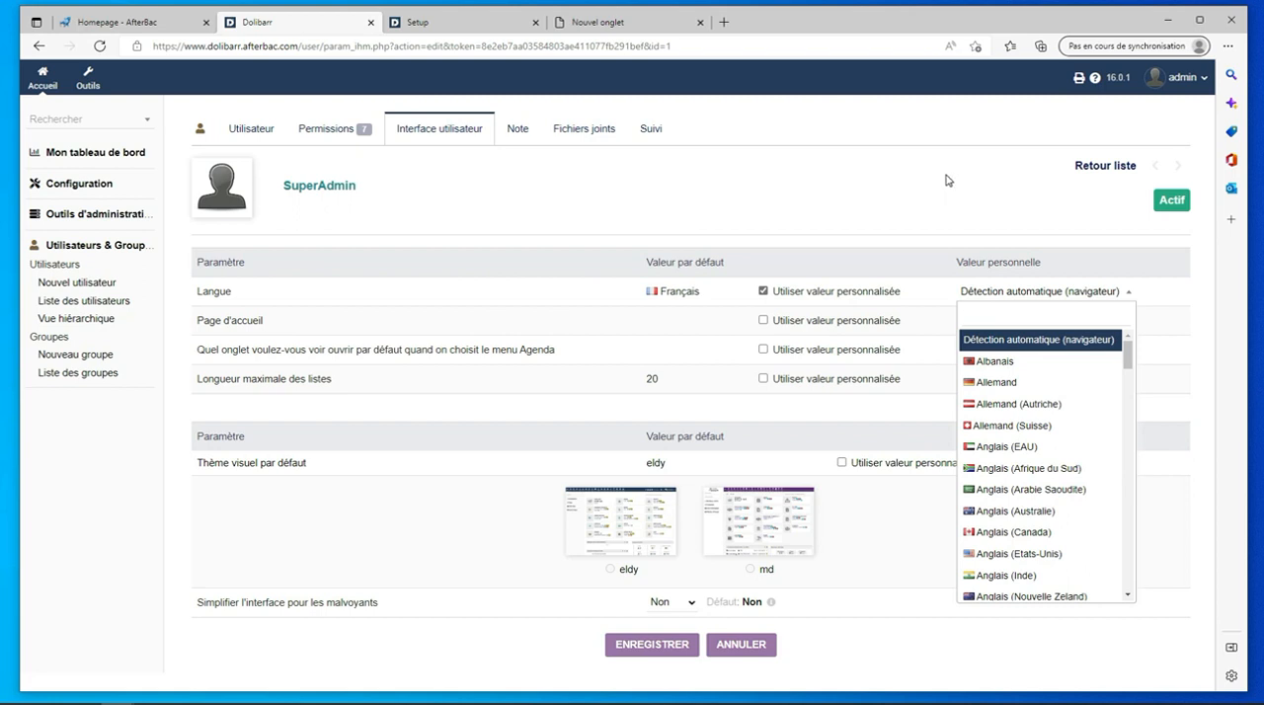
left_click(851, 210)
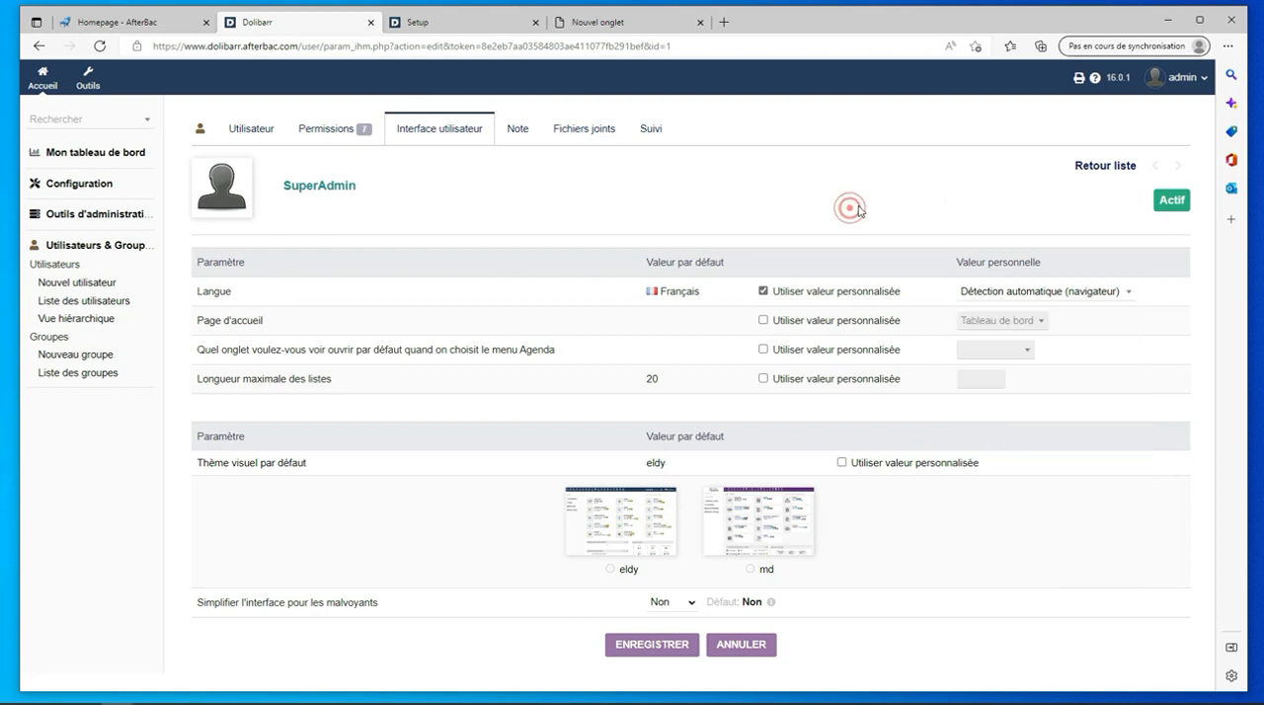
left_click(761, 291)
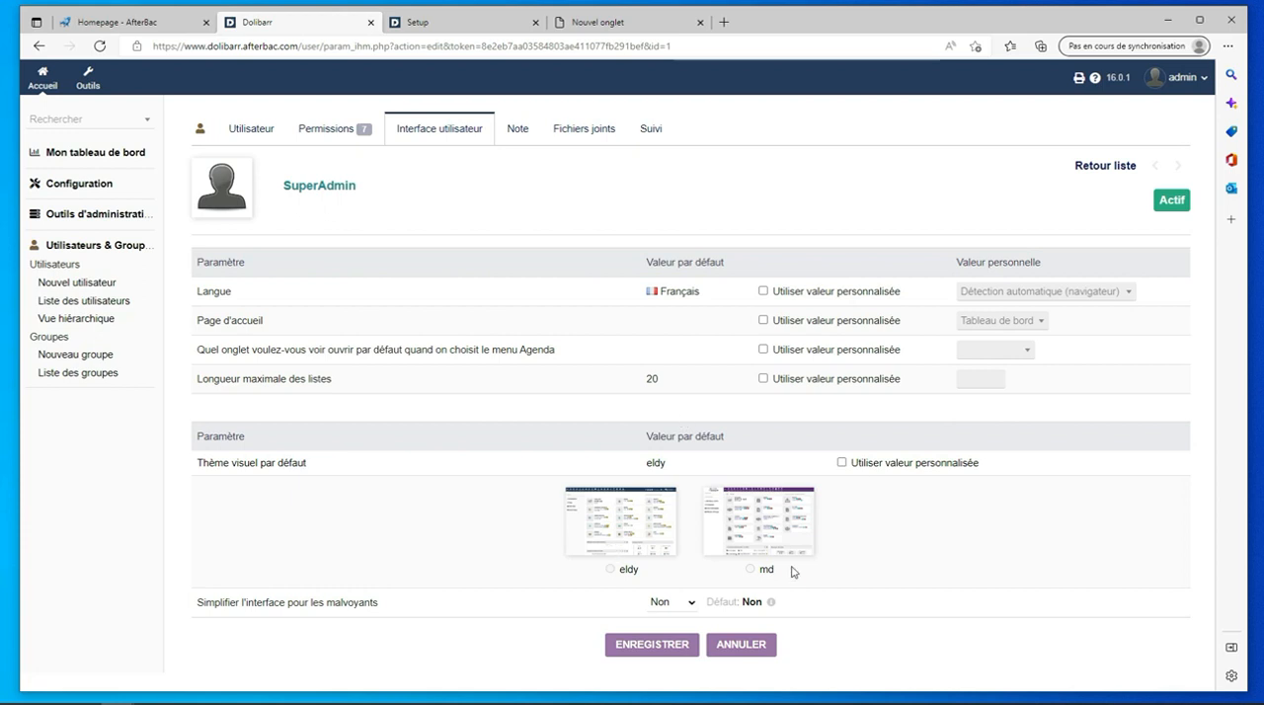
- Enable the personalised visual theme for SuperAdmin and save the interface settings
left_click(842, 462)
left_click(645, 647)
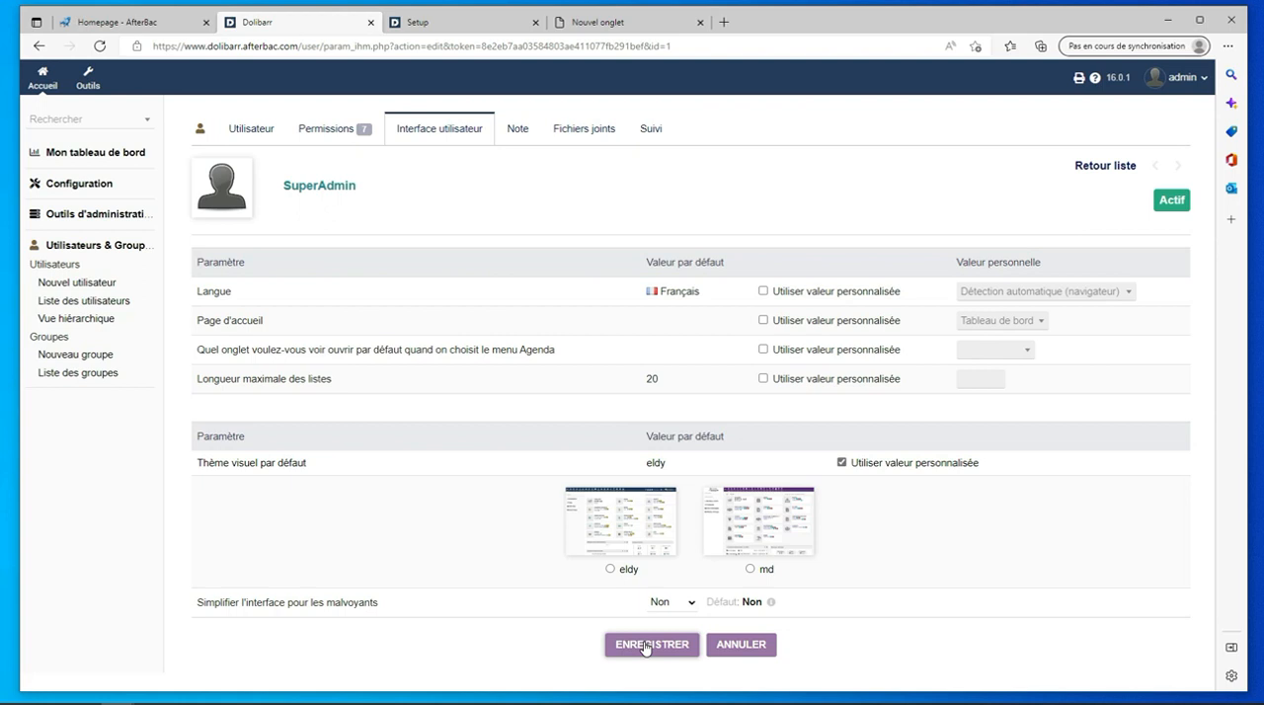
- Examine SuperAdmin's note in edit mode and the options for attaching files and linking documents
left_click(516, 132)
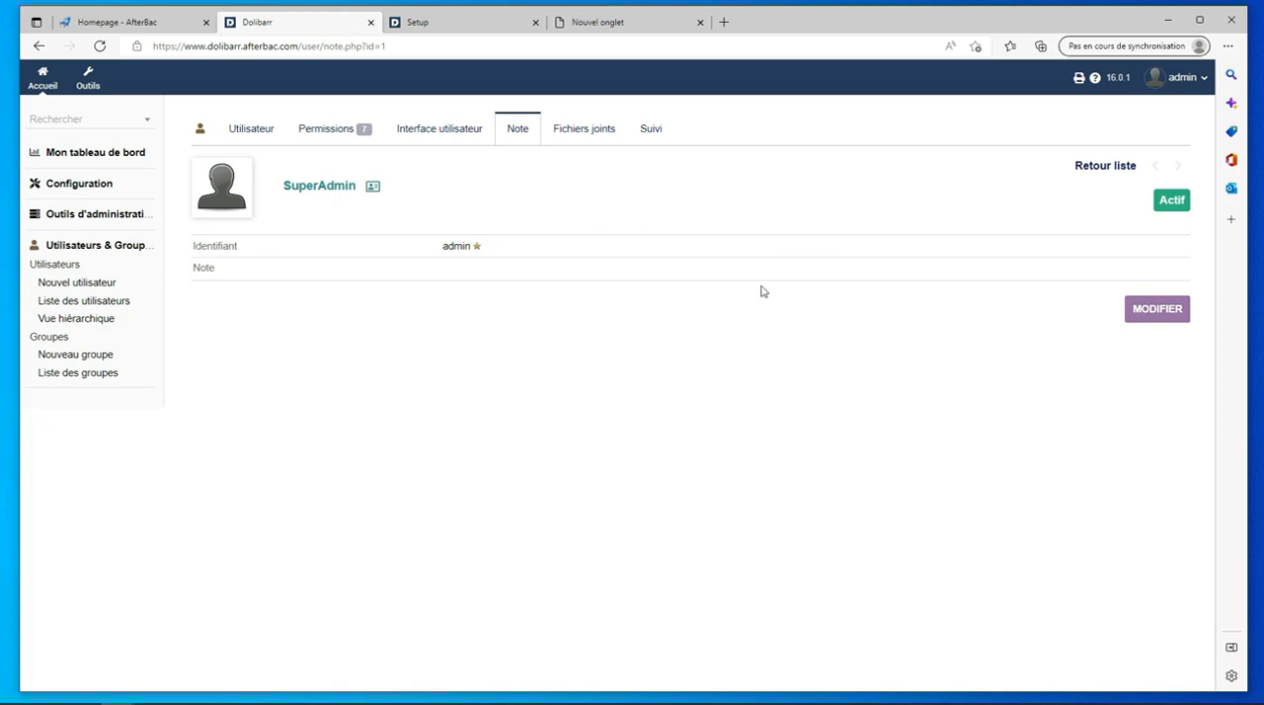
left_click(1152, 314)
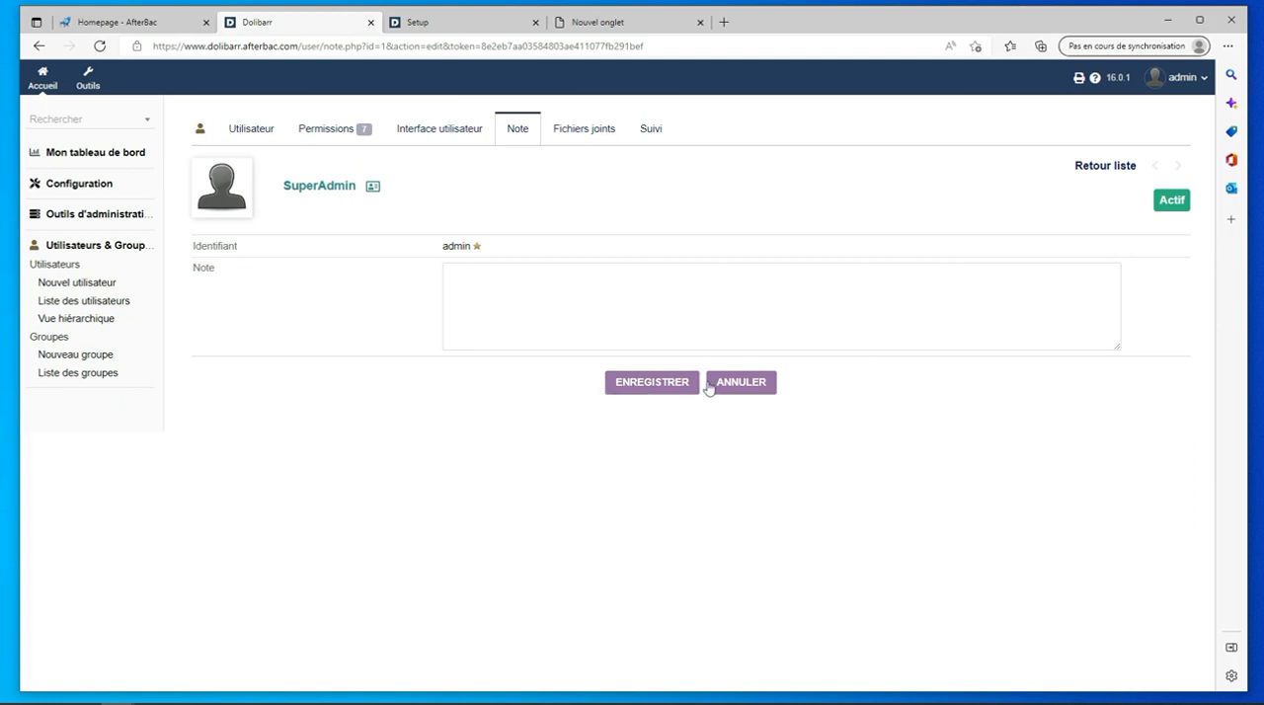
left_click(586, 131)
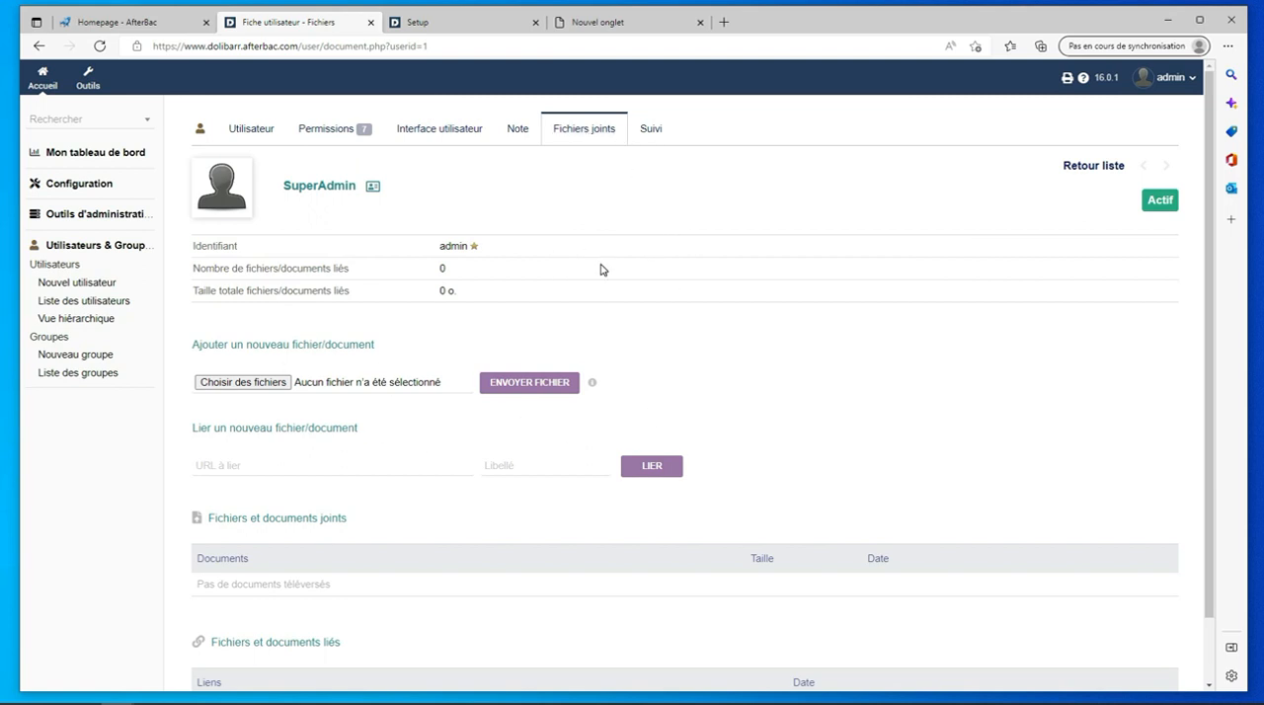
scroll(602, 269, "down", 1)
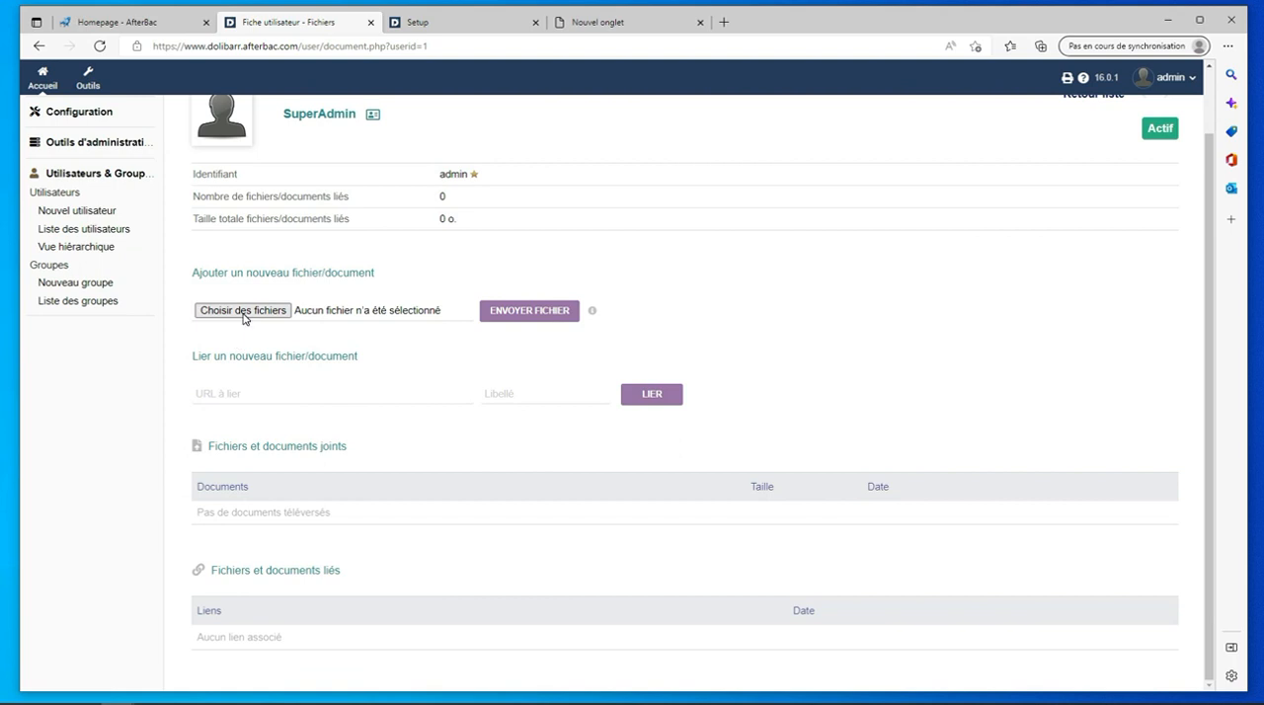
scroll(474, 375, "up", 2)
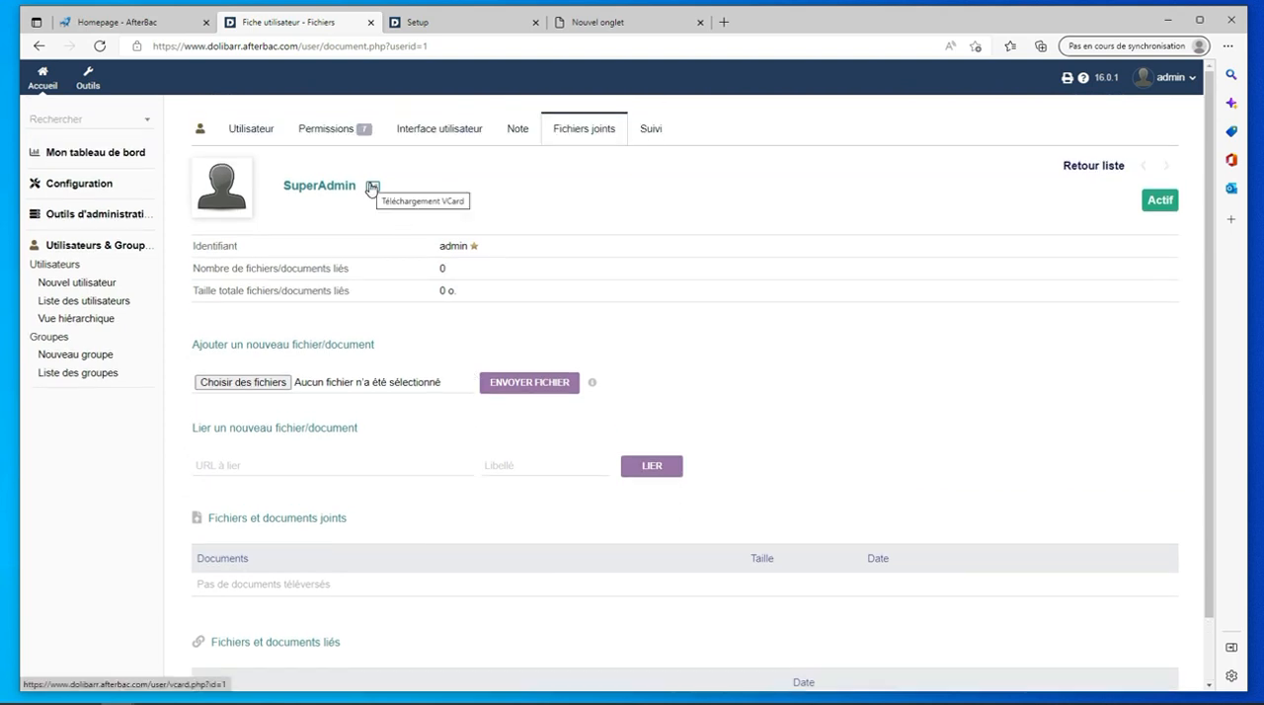
scroll(480, 415, "down", 1)
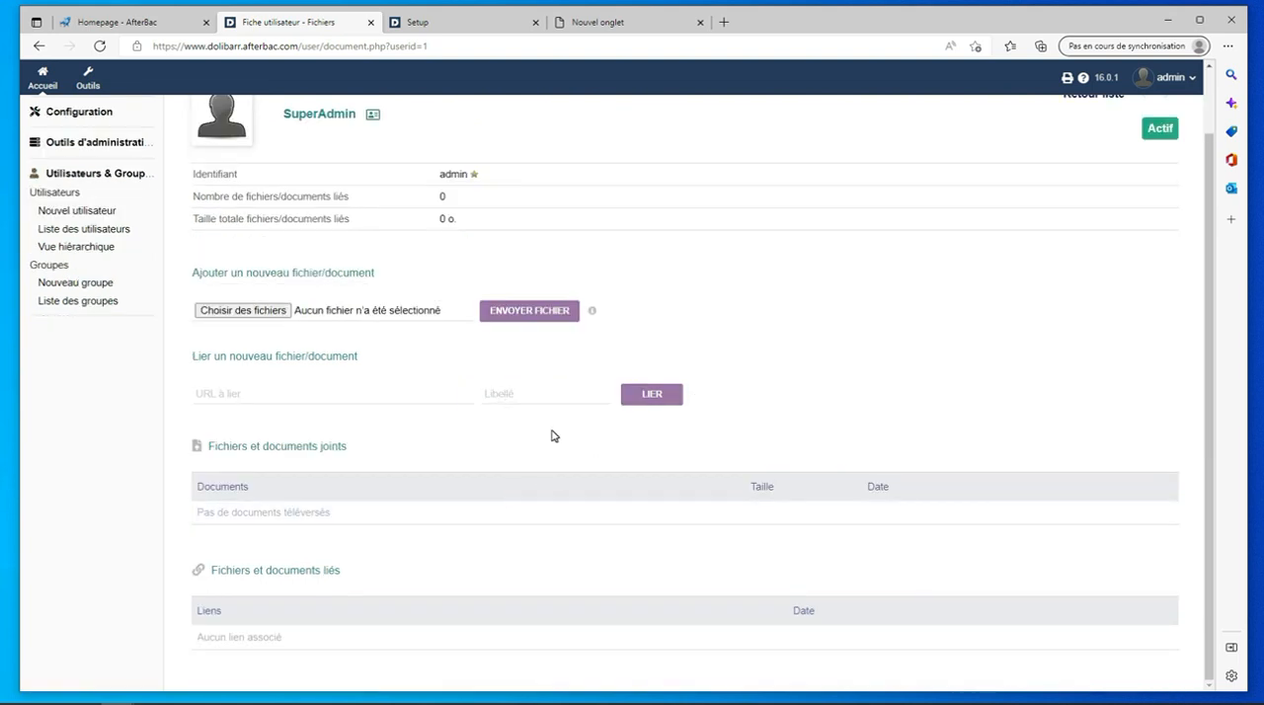
left_click(251, 394)
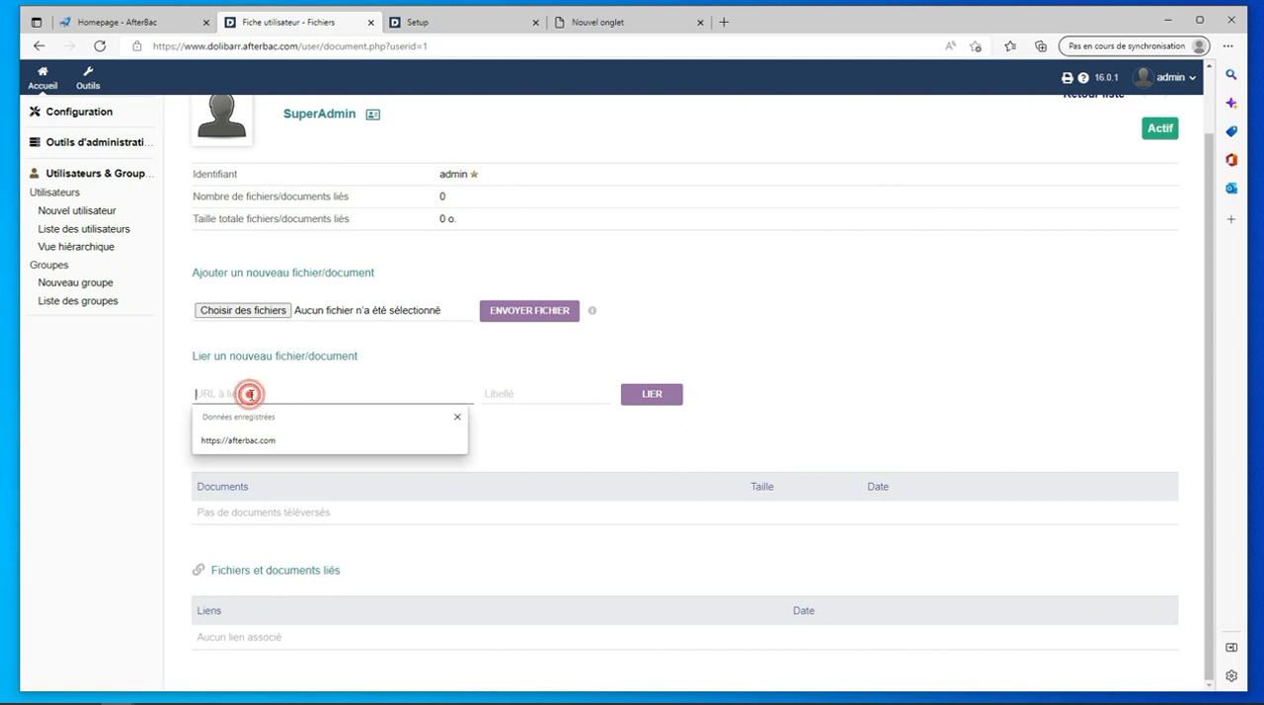
type("h")
type("ttps:")
left_click(258, 441)
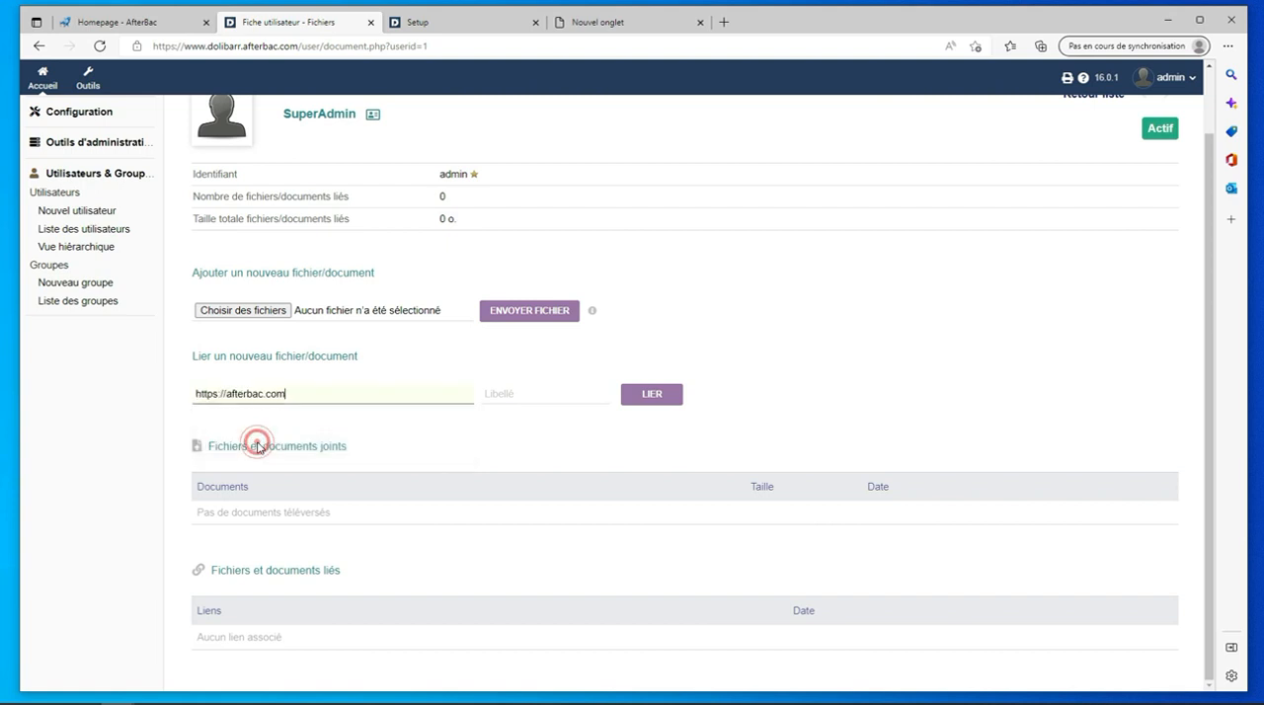
left_click(549, 392)
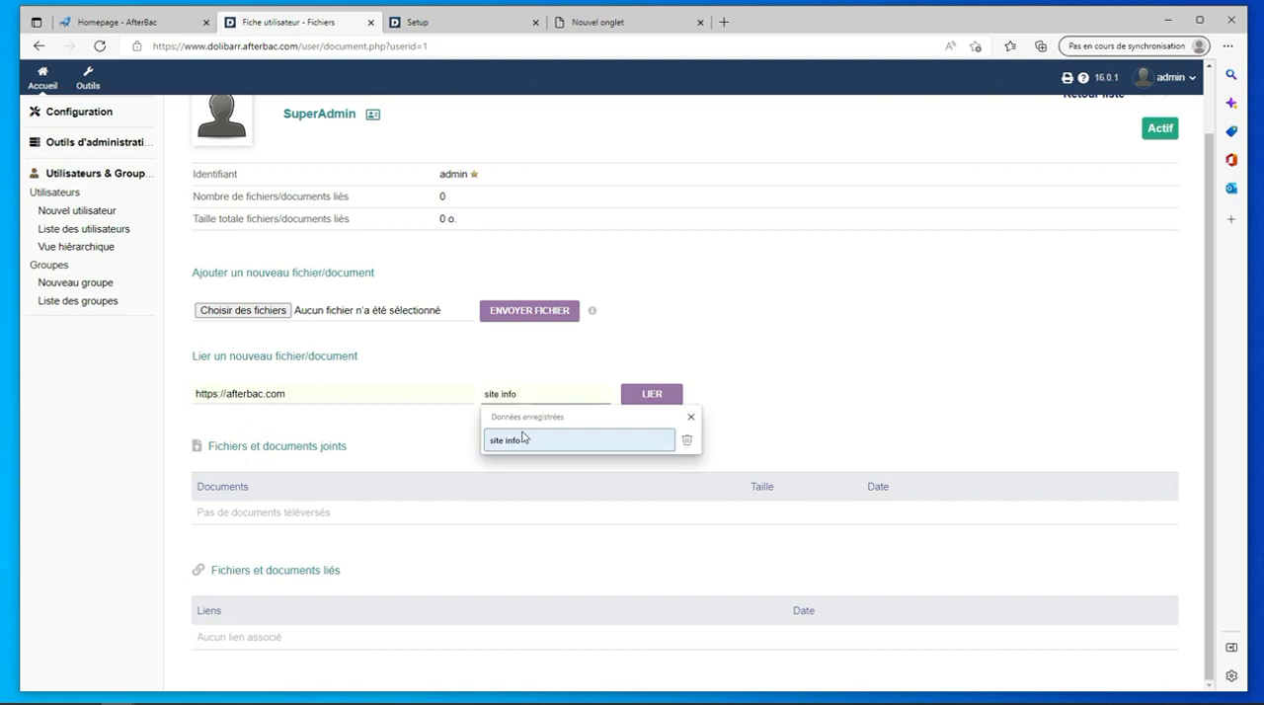
left_click(522, 441)
left_click(656, 397)
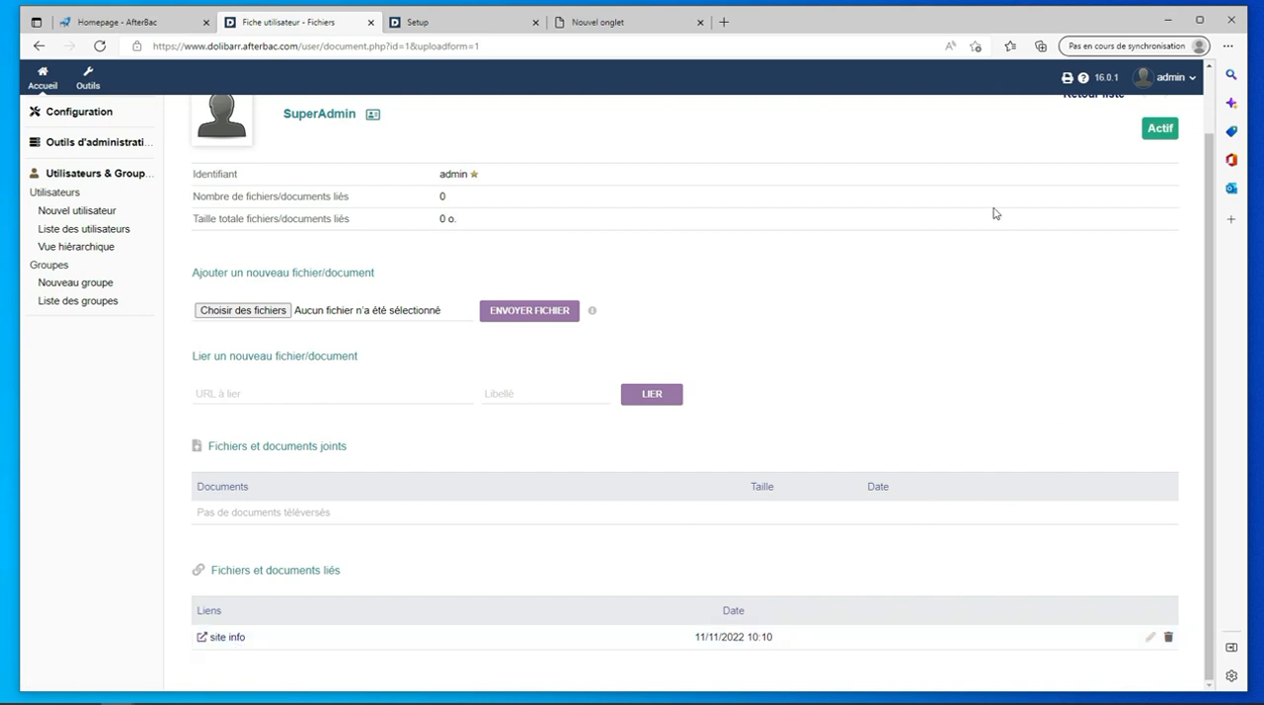
- Review SuperAdmin's tracking dates and main user record
scroll(943, 314, "up", 2)
left_click(672, 130)
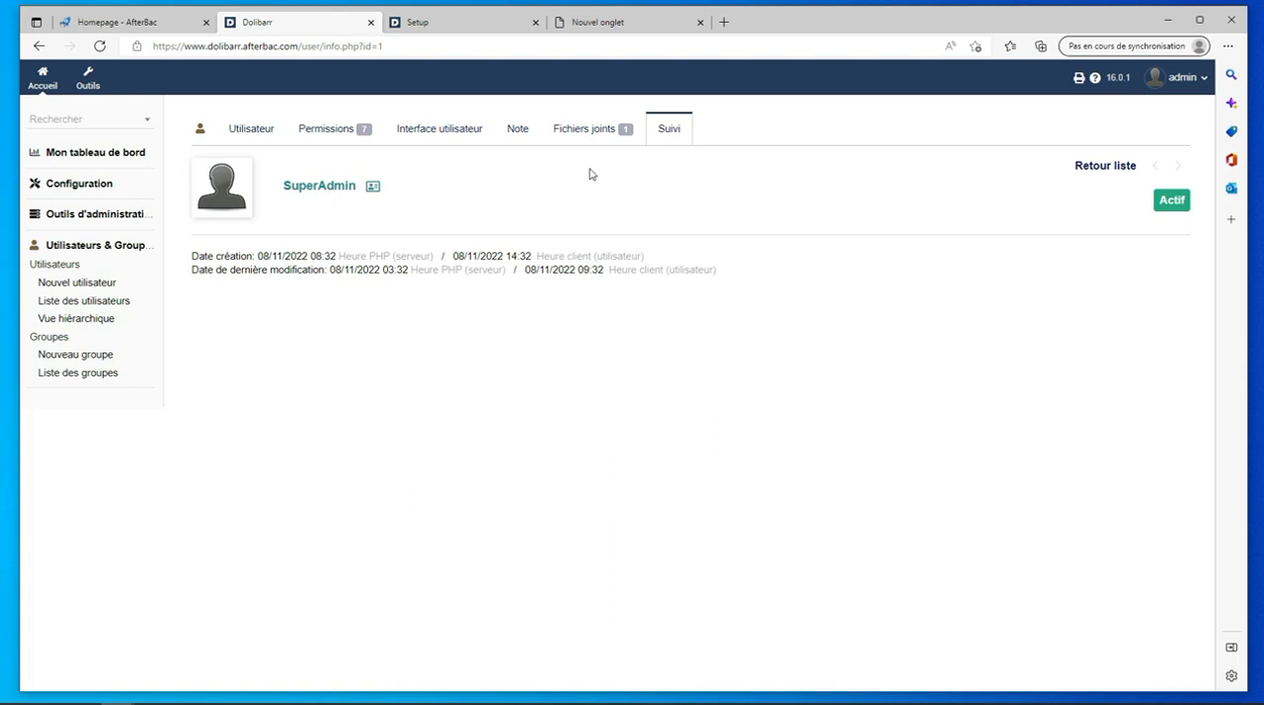
left_click(251, 129)
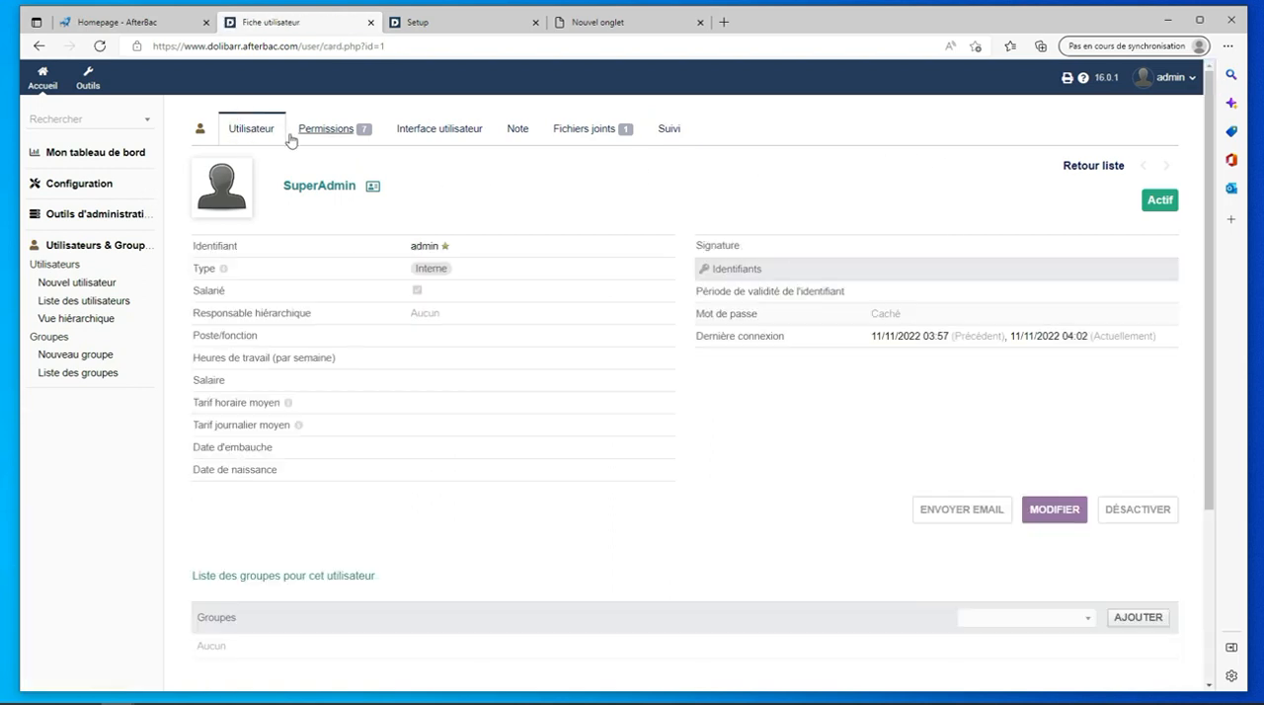
- Start a new user from the user list, filling in the user's name and the title Monsieur
left_click(1097, 166)
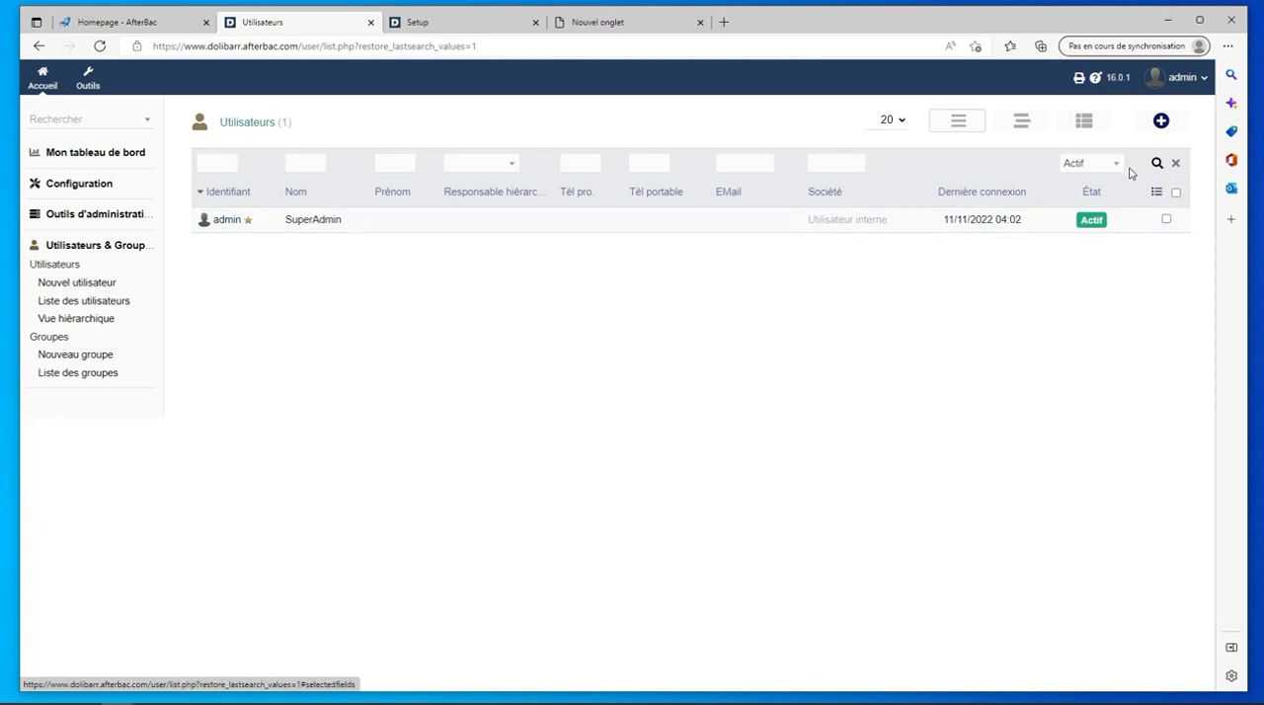
left_click(1162, 121)
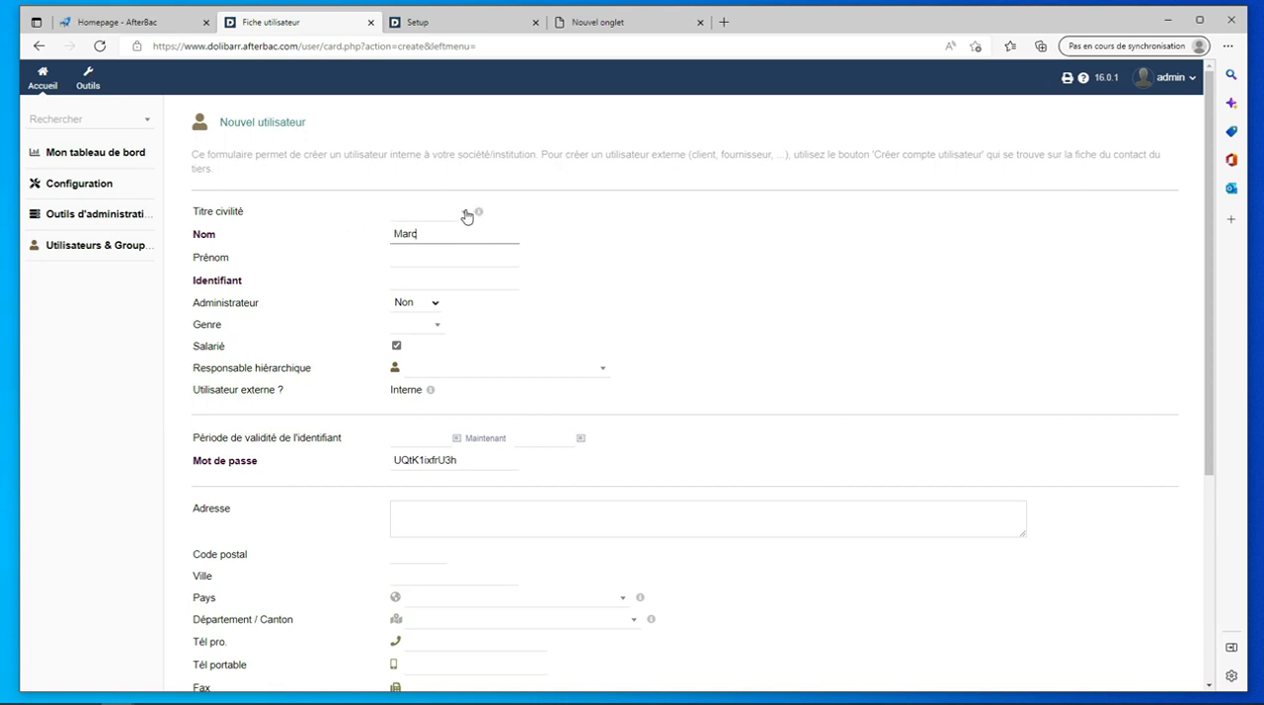
left_click(466, 216)
left_click(444, 300)
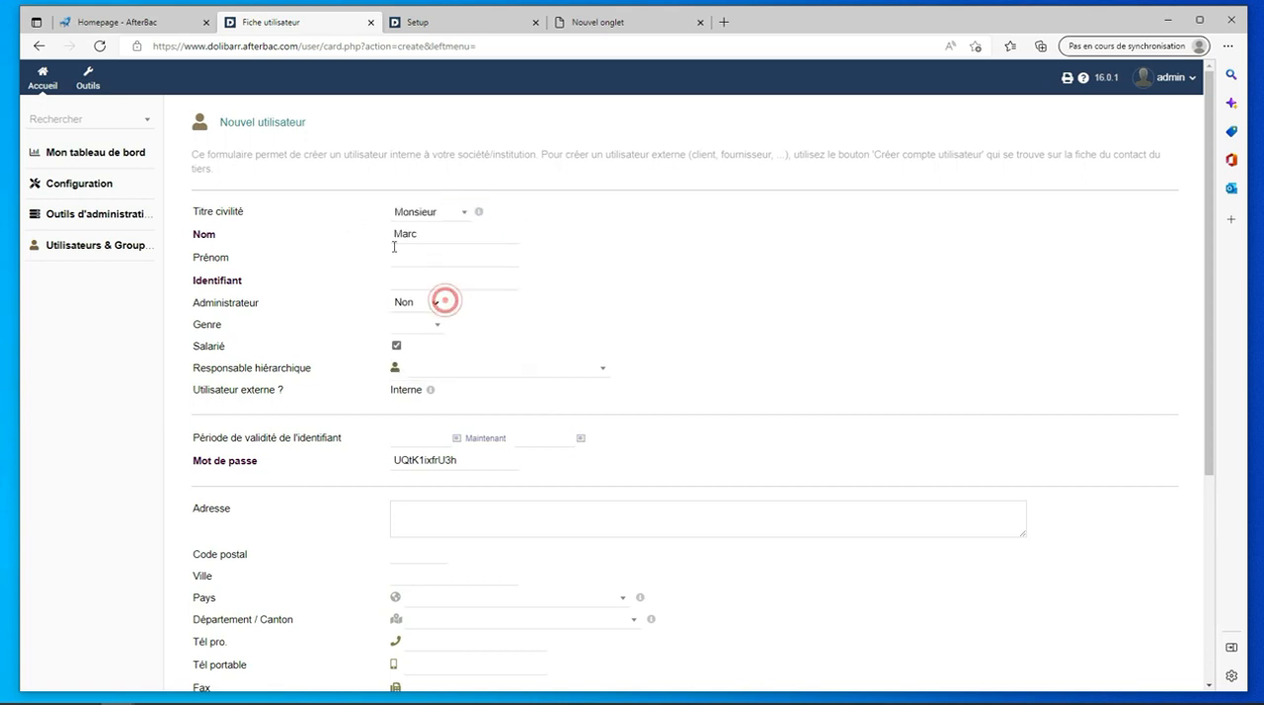
- Look through the administrator and gender choices for the new user without selecting any
left_click(436, 303)
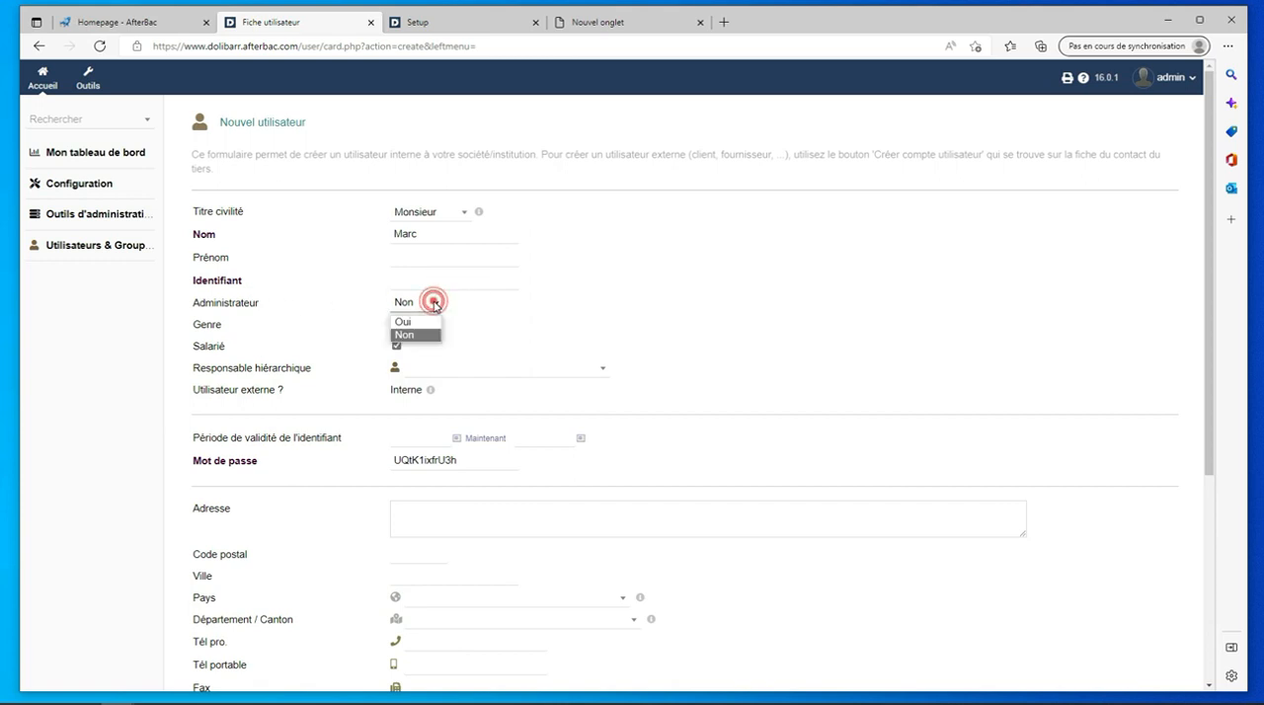
left_click(431, 303)
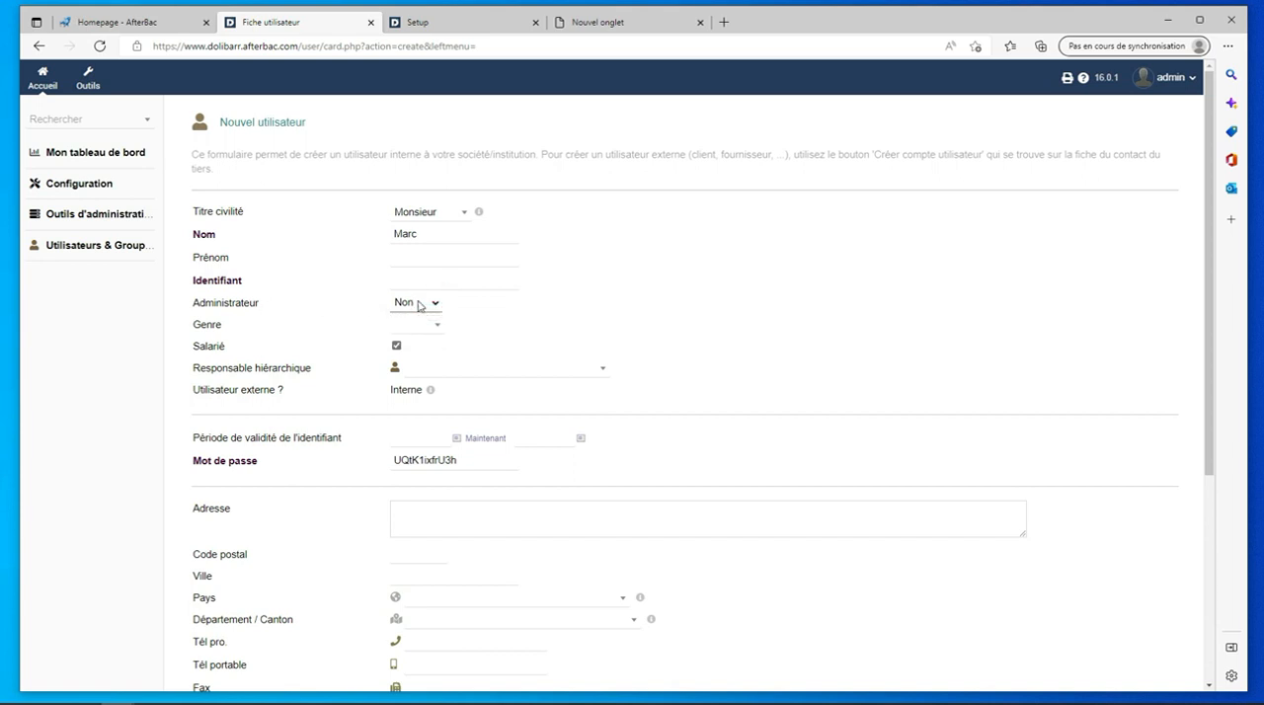
left_click(441, 327)
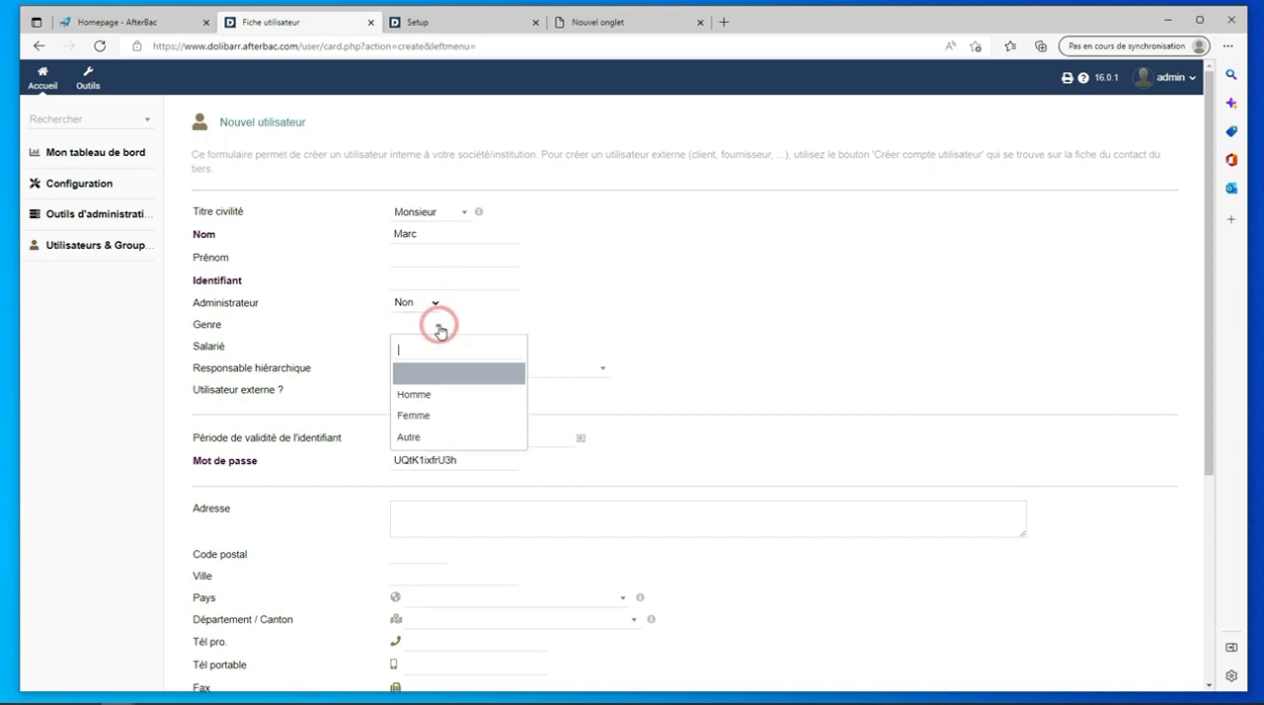
left_click(440, 326)
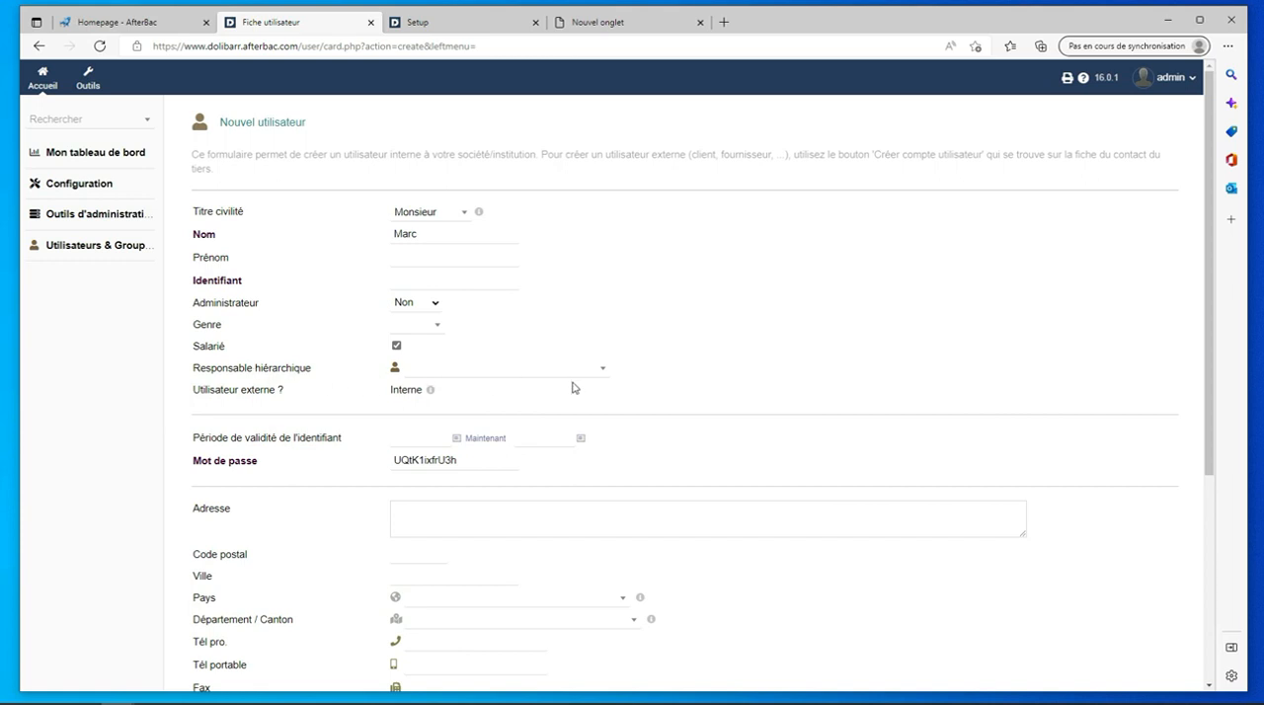
- Assign SuperAdmin as the new user's hierarchical manager and fill in the user's login name
left_click(601, 371)
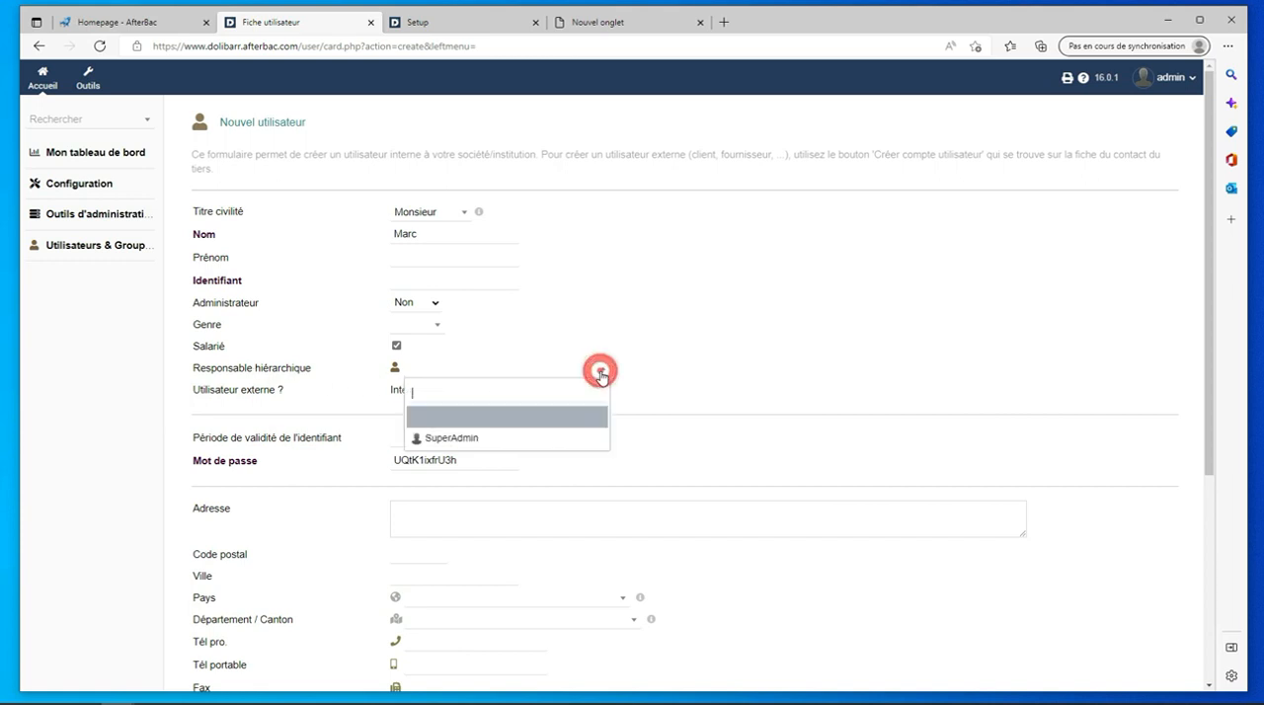
left_click(483, 439)
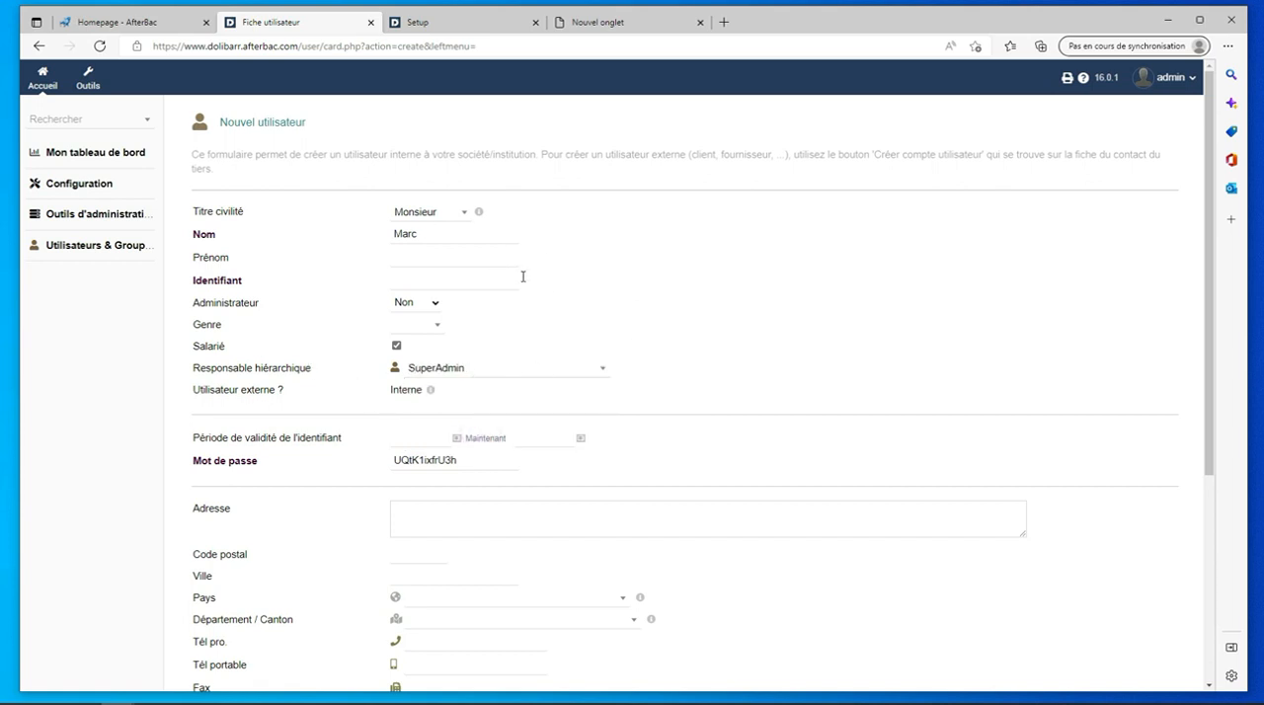
left_click(418, 283)
scroll(751, 299, "down", 3)
scroll(761, 304, "up", 2)
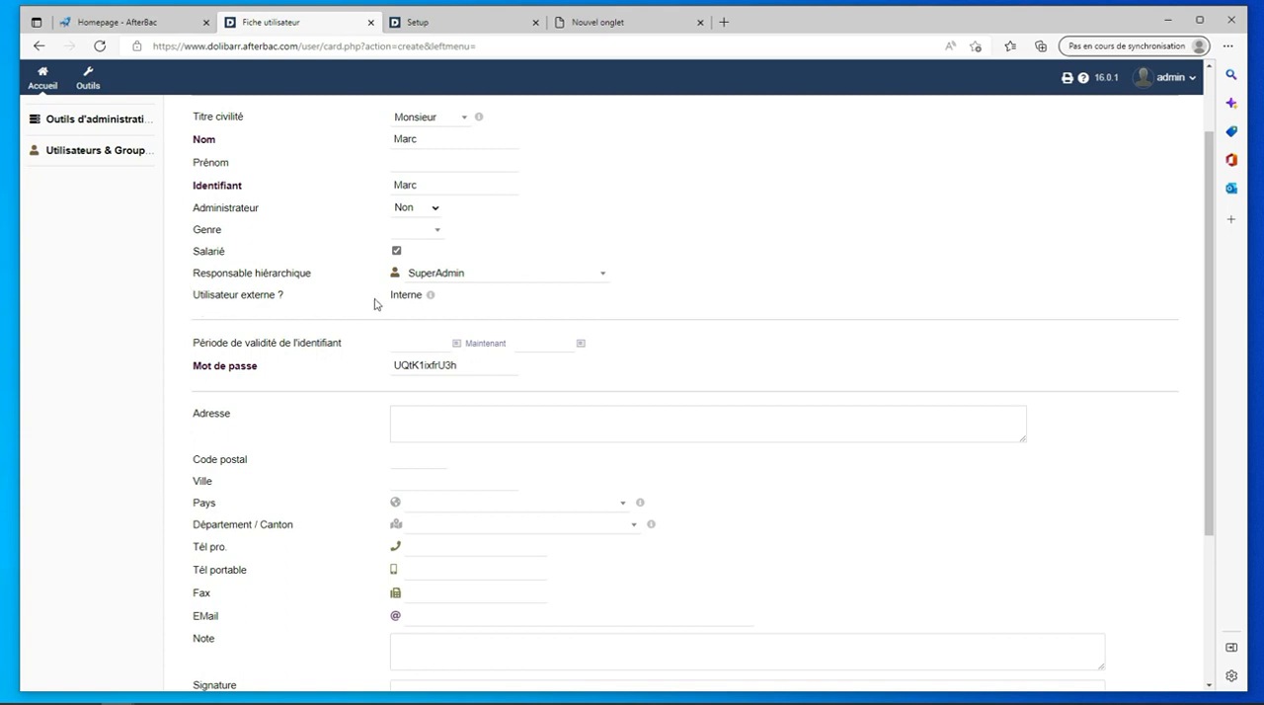
- Create the user with the generated password, leaving the address and contact details empty
scroll(727, 316, "down", 1)
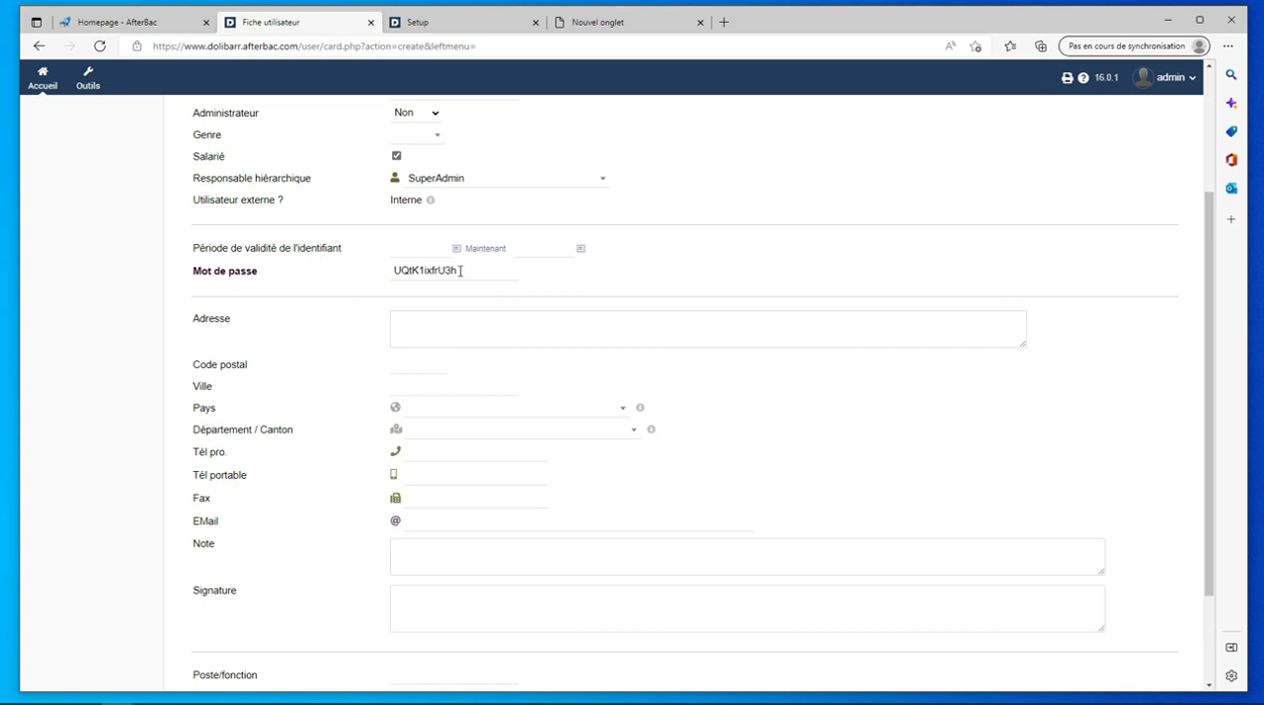
left_click_drag(460, 270, 375, 276)
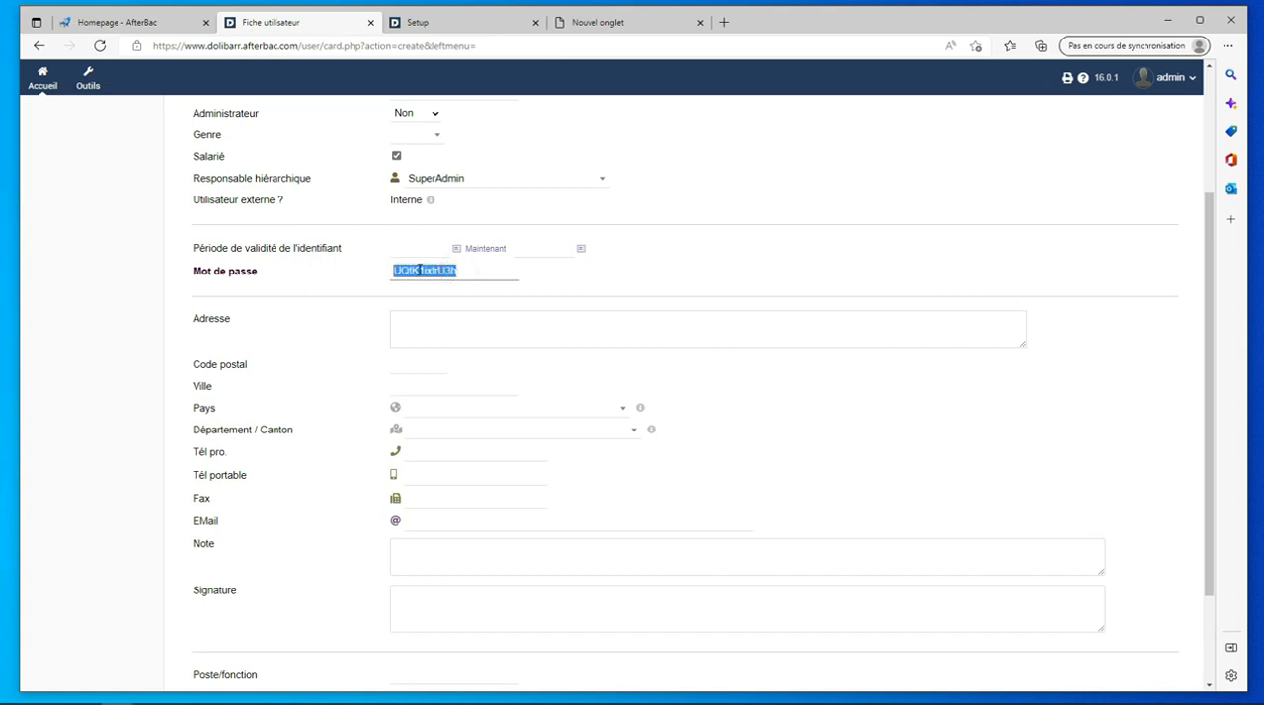
scroll(764, 250, "down", 2)
left_click(466, 191)
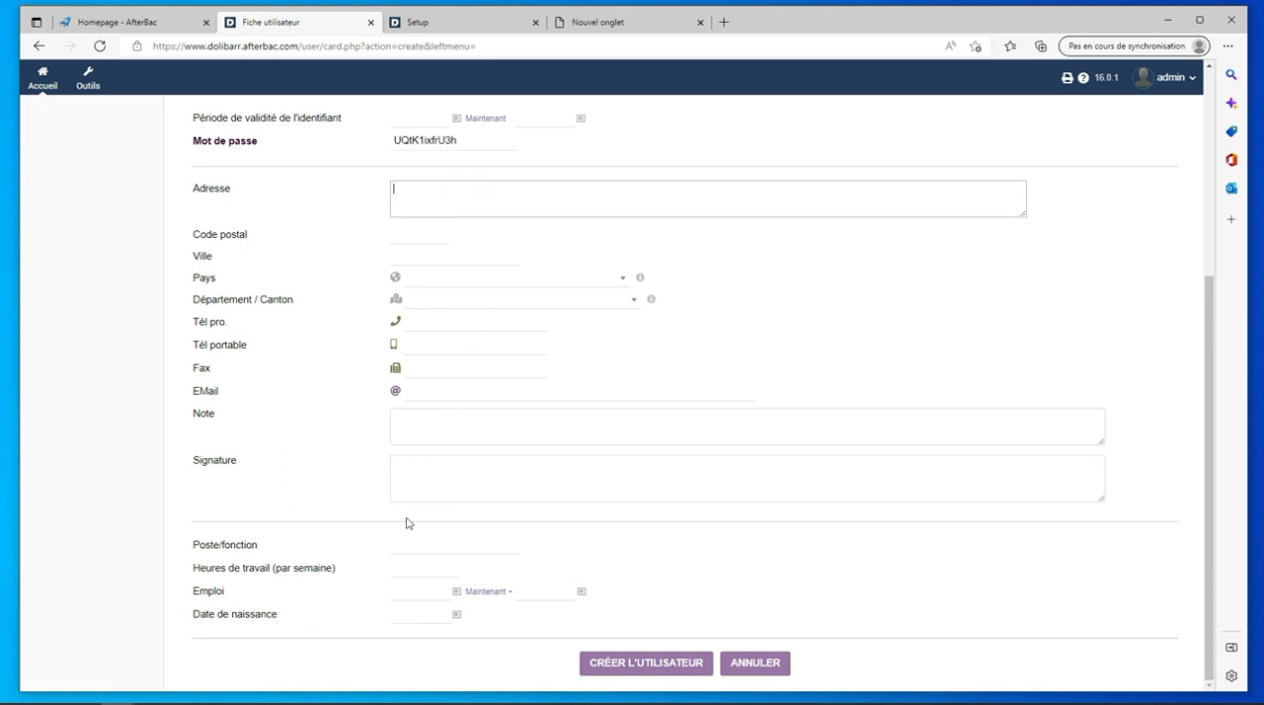
left_click(632, 668)
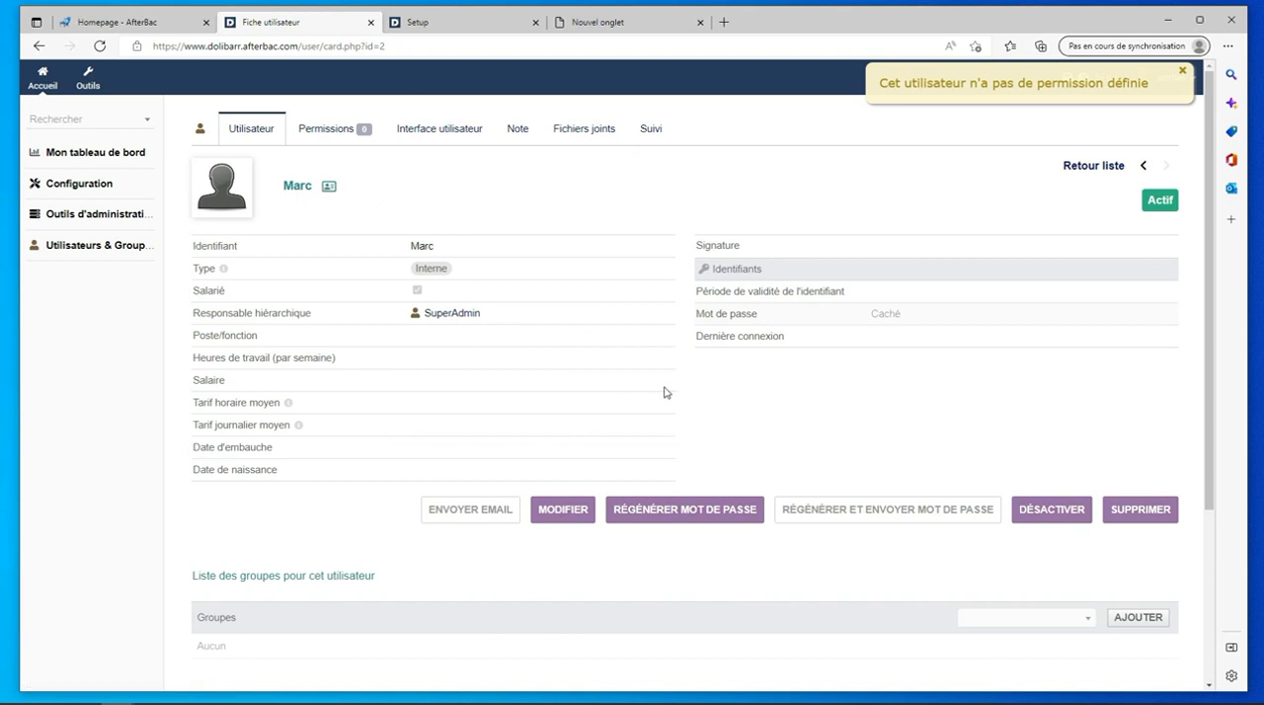
- Grant the new user the permission "Consulter les autres utilisateurs, les groupes et leurs permissions"
left_click(565, 511)
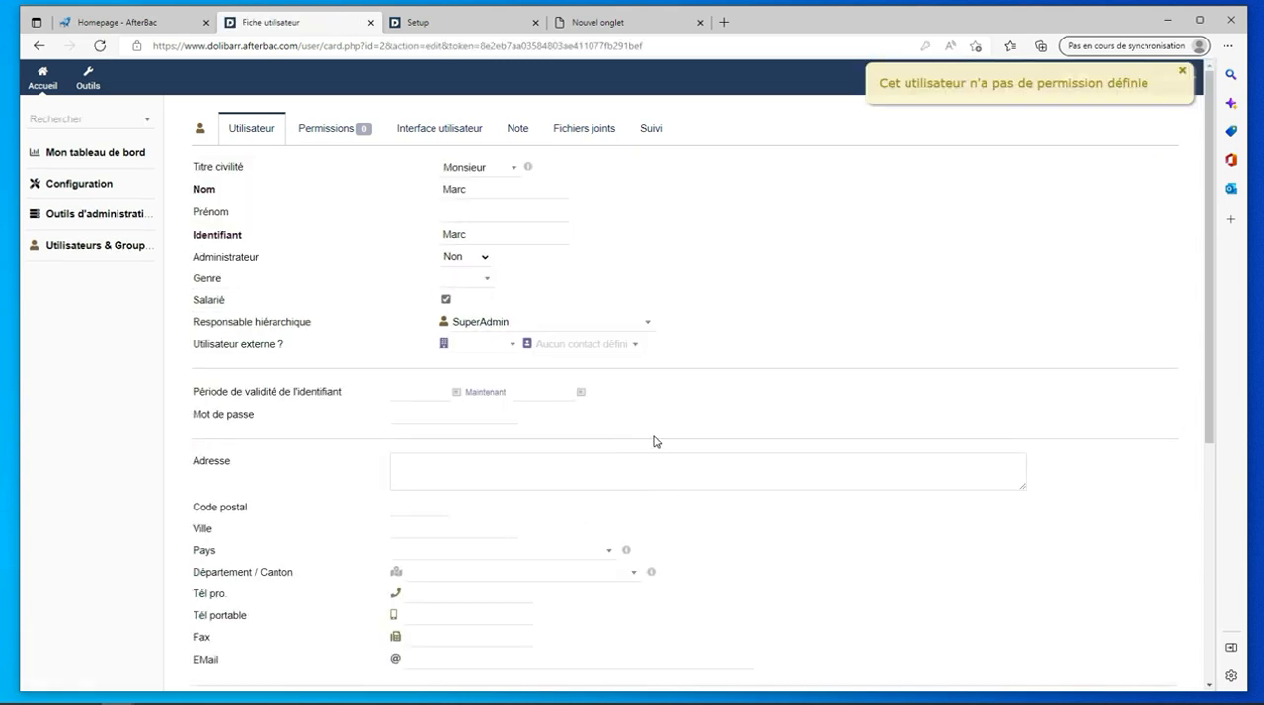
left_click(327, 130)
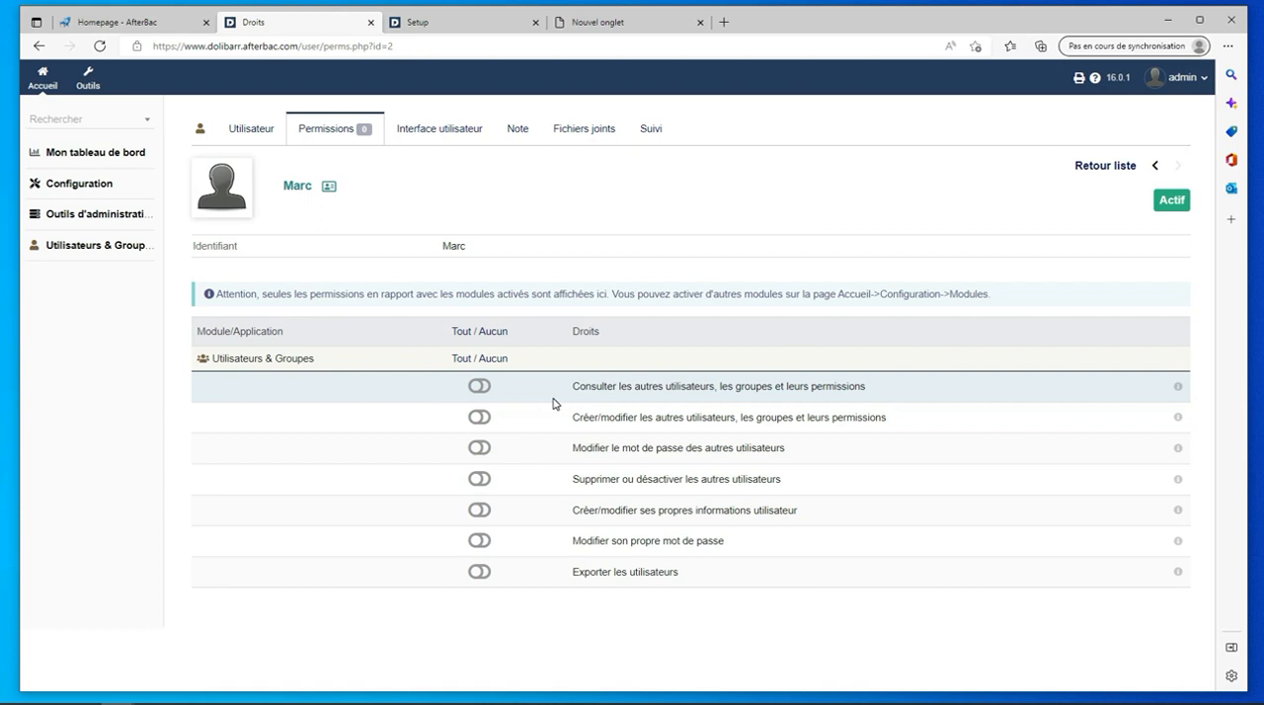
left_click(481, 387)
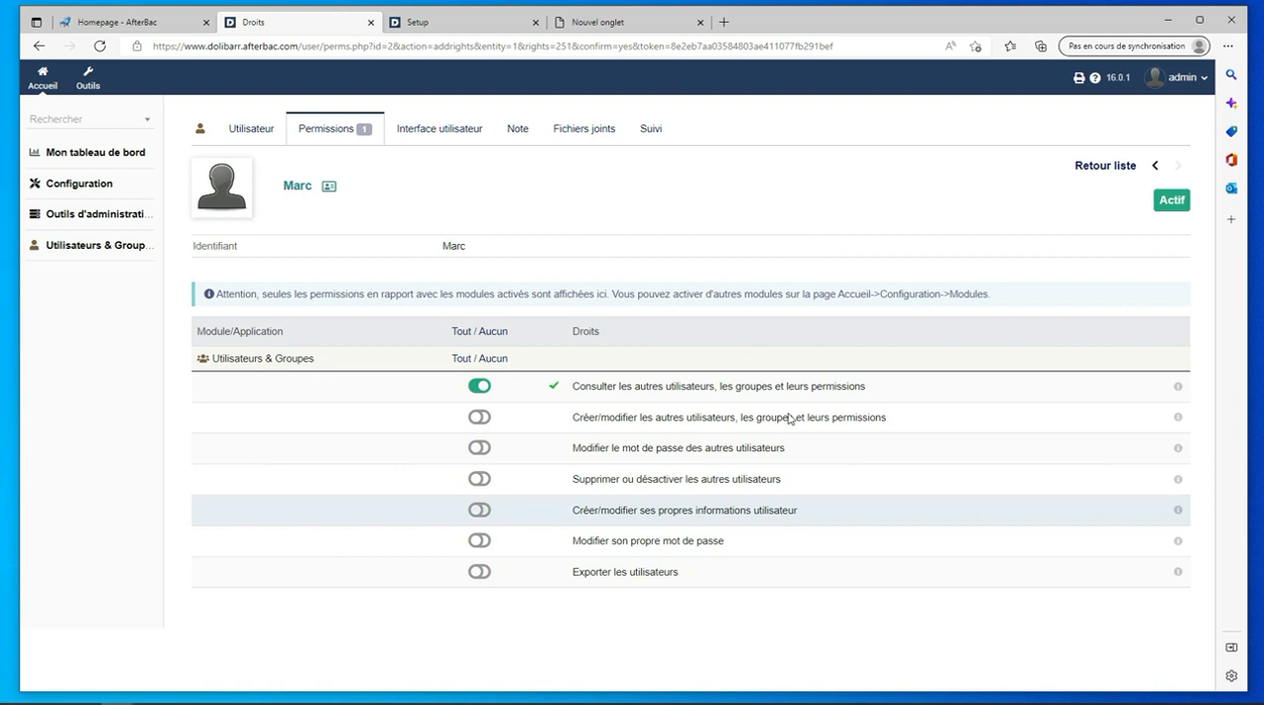
- Set the new user's personalised visual theme to md and save the interface settings
left_click(440, 130)
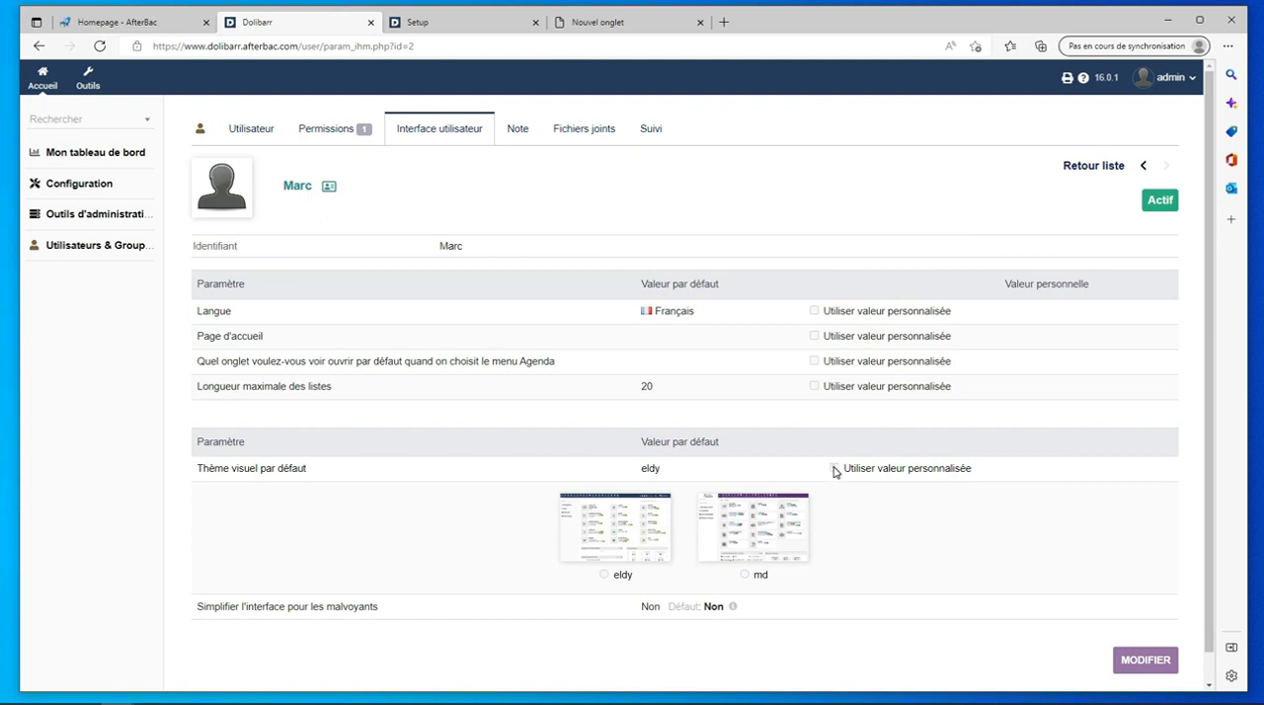
left_click(1149, 658)
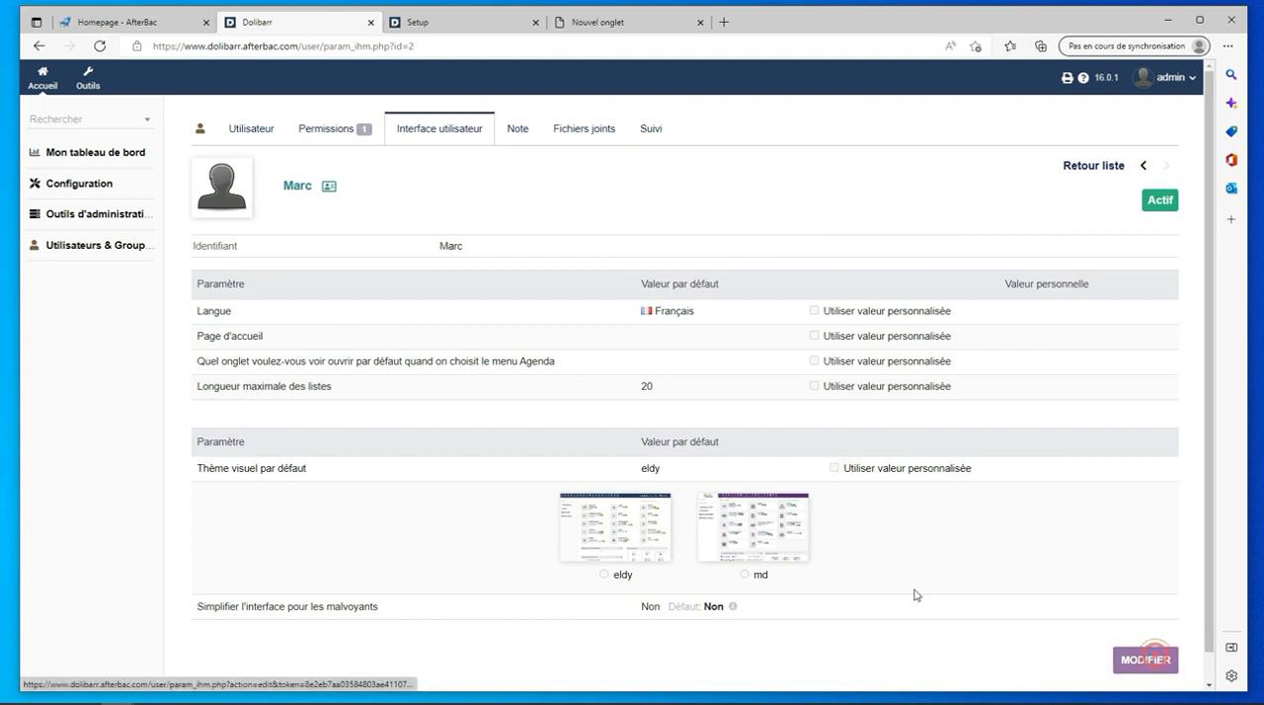
scroll(906, 568, "down", 1)
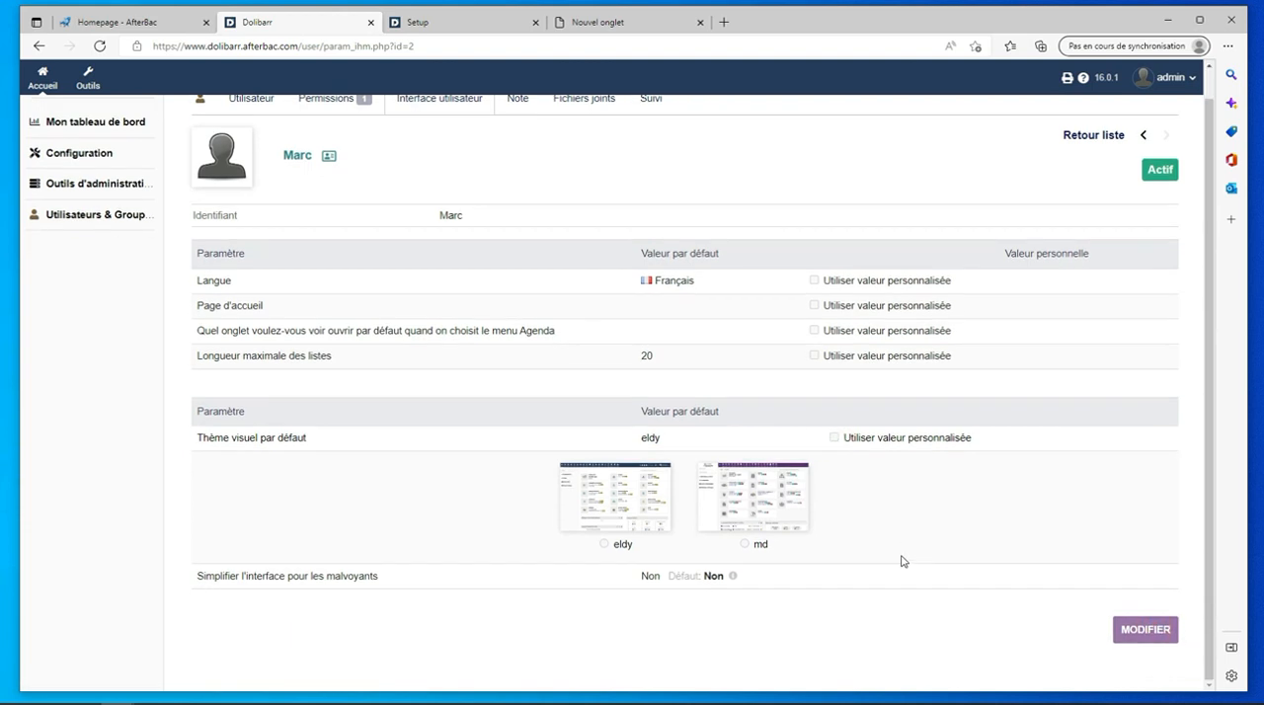
left_click(1146, 630)
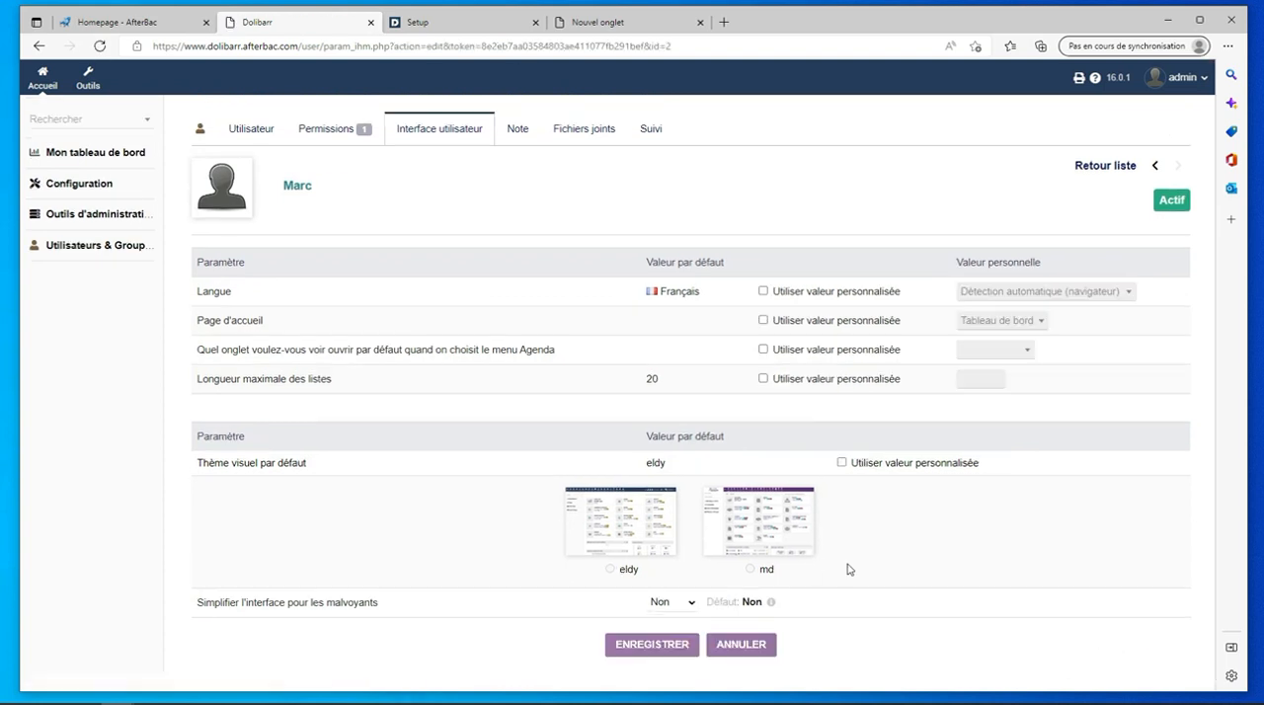
left_click(841, 462)
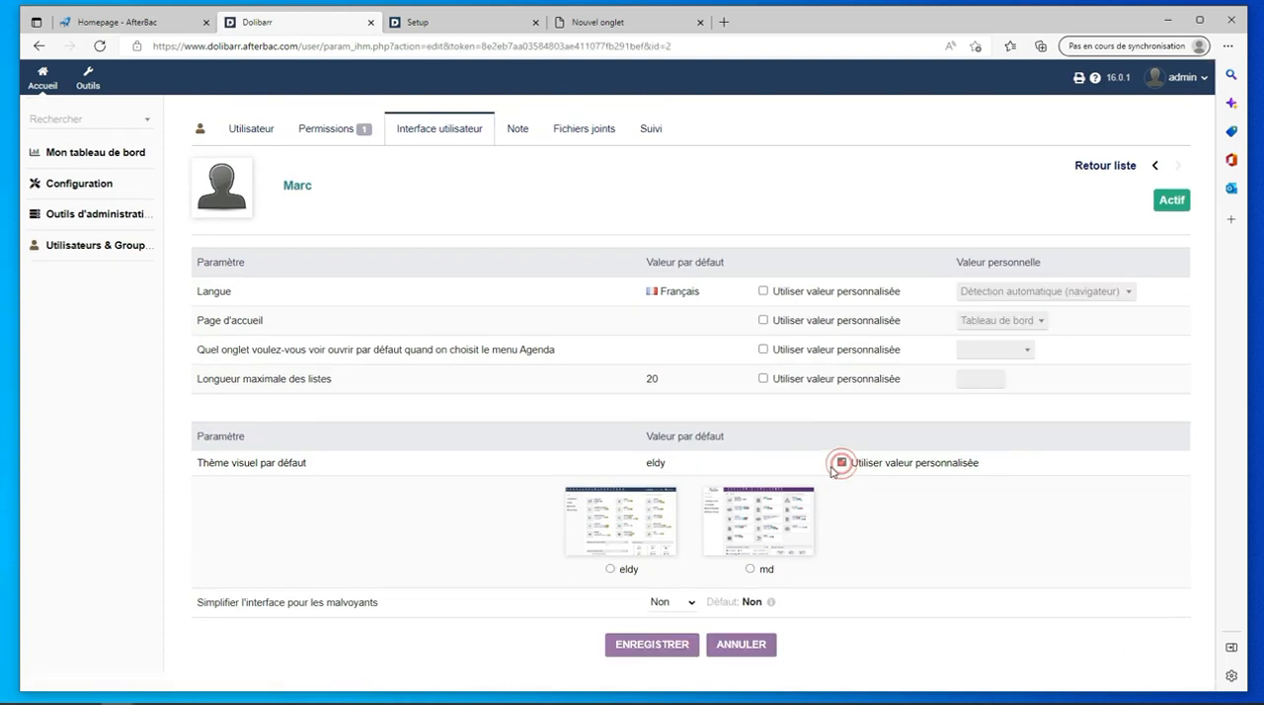
left_click(751, 569)
left_click(663, 648)
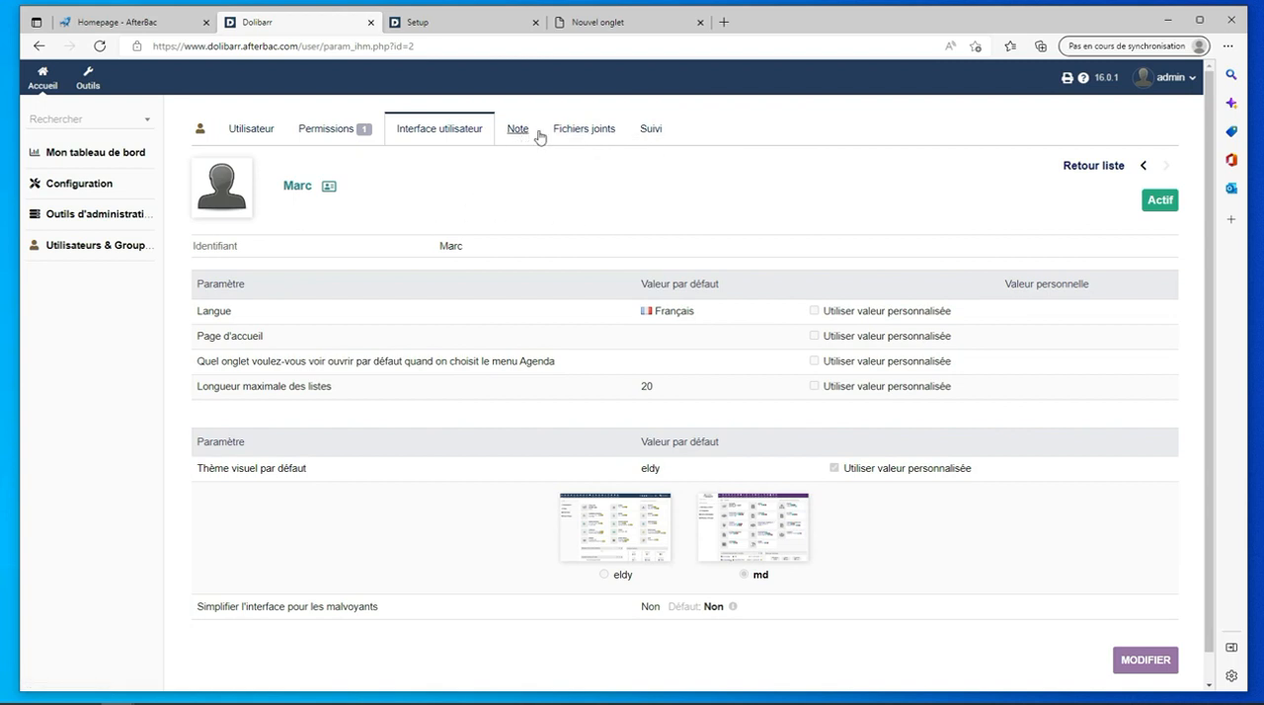
- Return to the list of users from the new user's interface settings
scroll(692, 355, "down", 1)
scroll(831, 438, "up", 1)
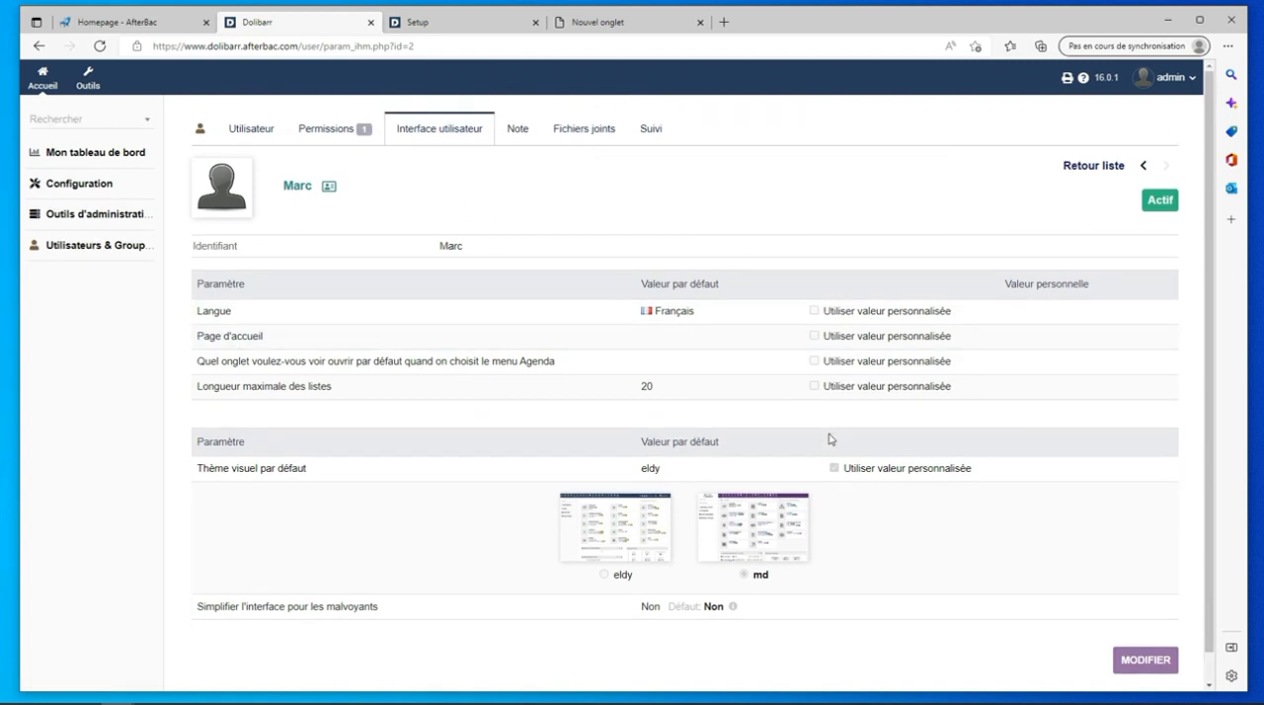
left_click(1143, 165)
left_click(1086, 166)
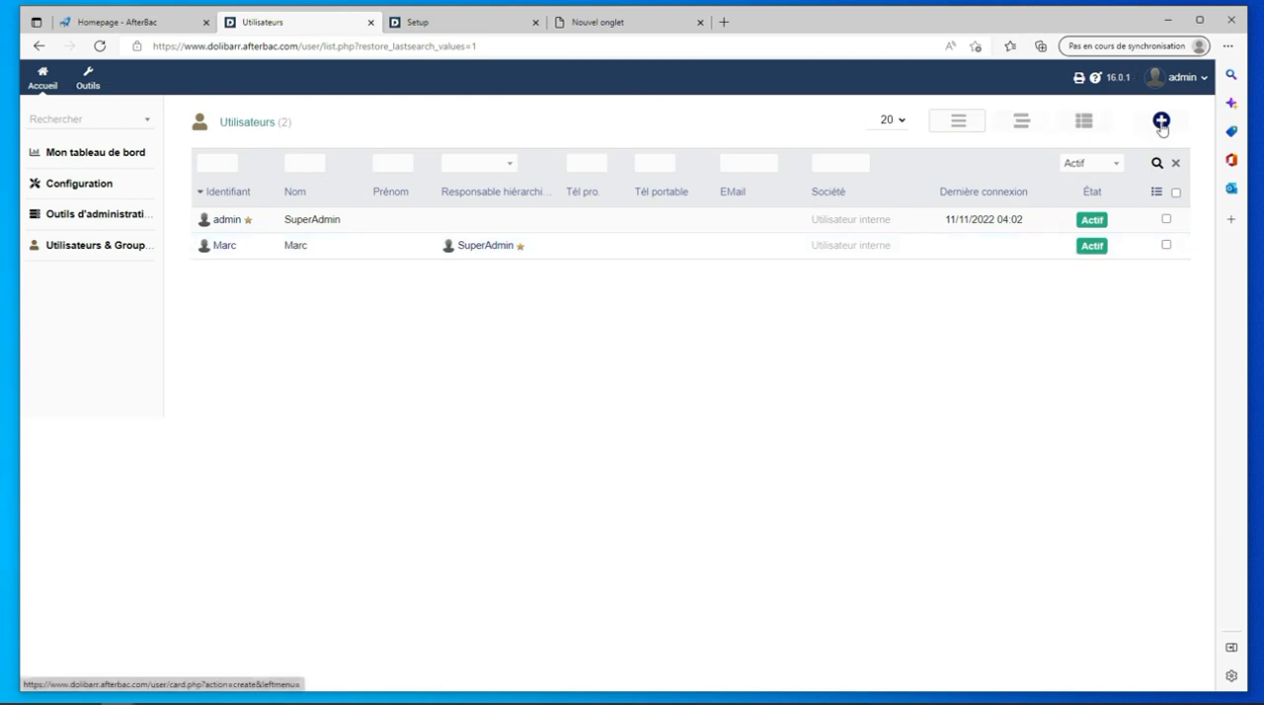
- Log out of the administrator account and log back in with the new user's login name and account password
left_click(1201, 79)
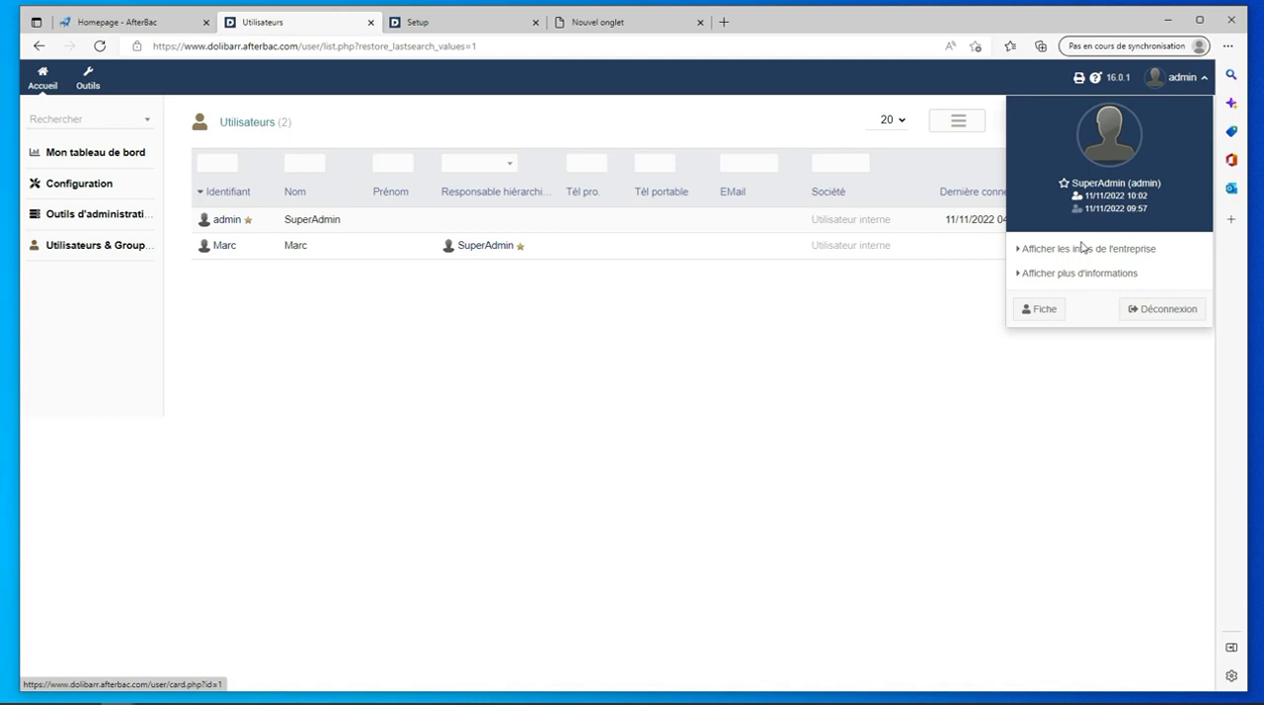
left_click(1142, 309)
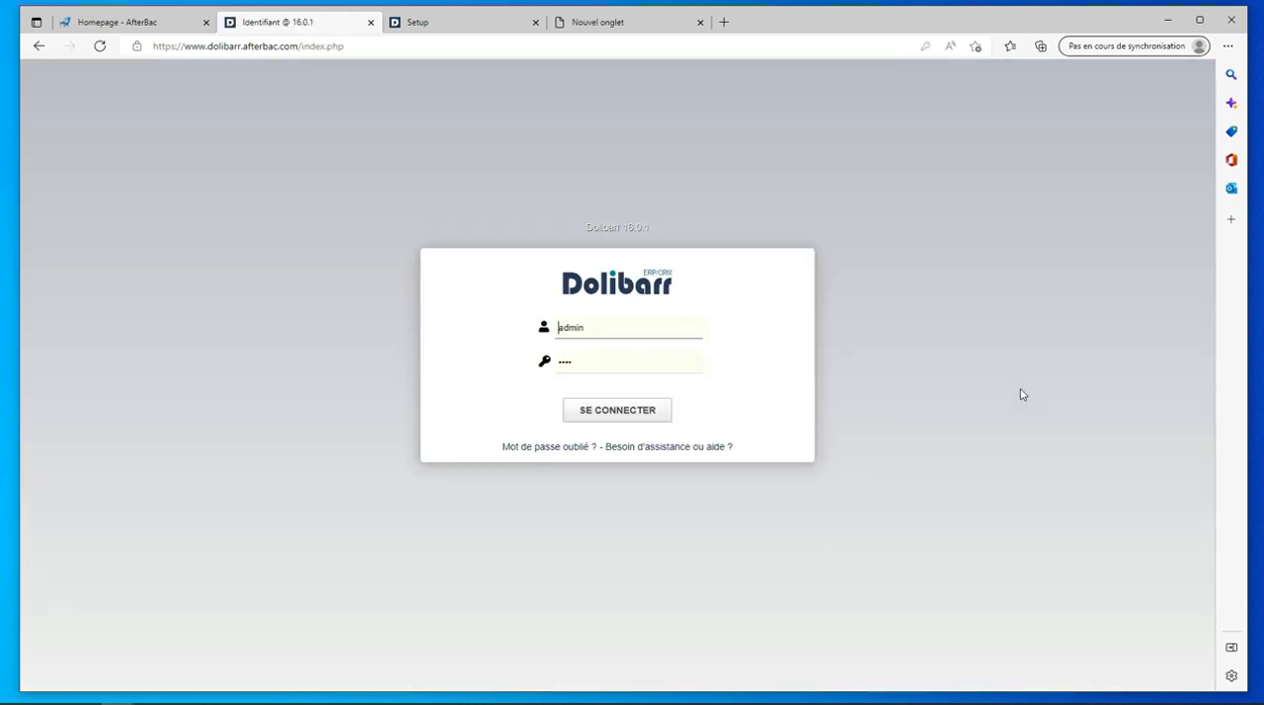
double_click(609, 327)
type("Marc")
key("Tab")
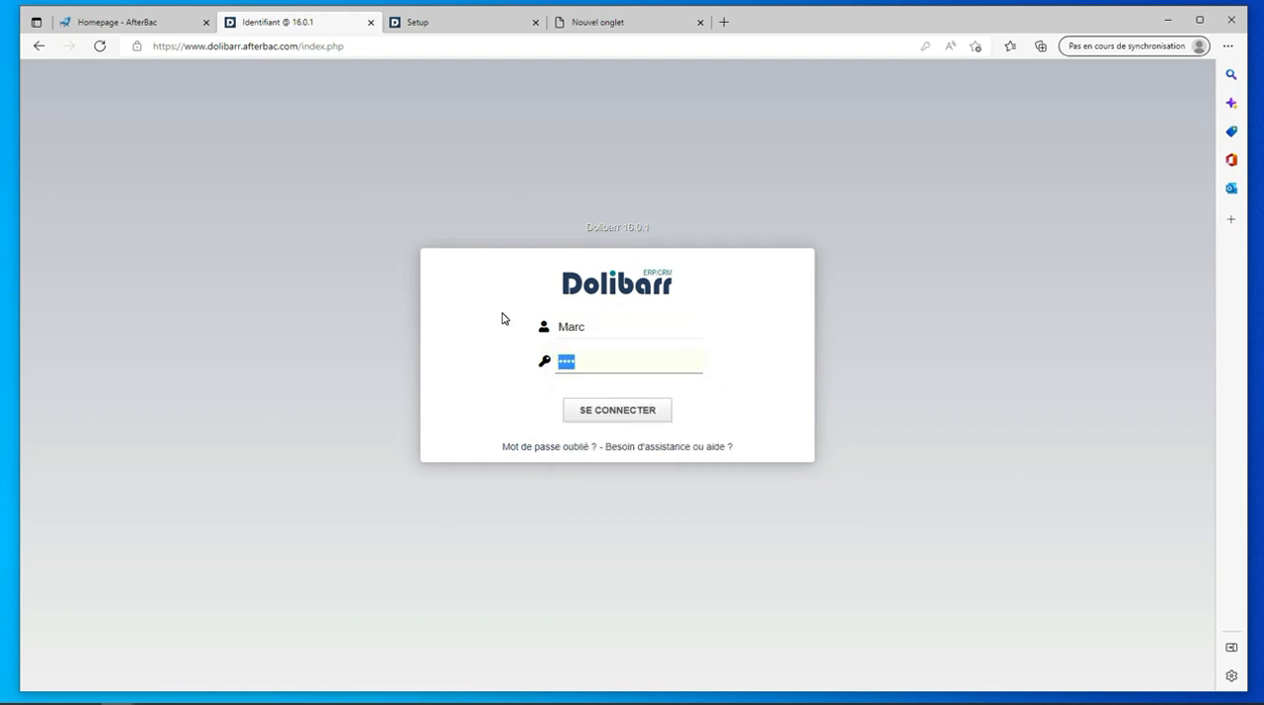
type("••••••••••••")
left_click(648, 417)
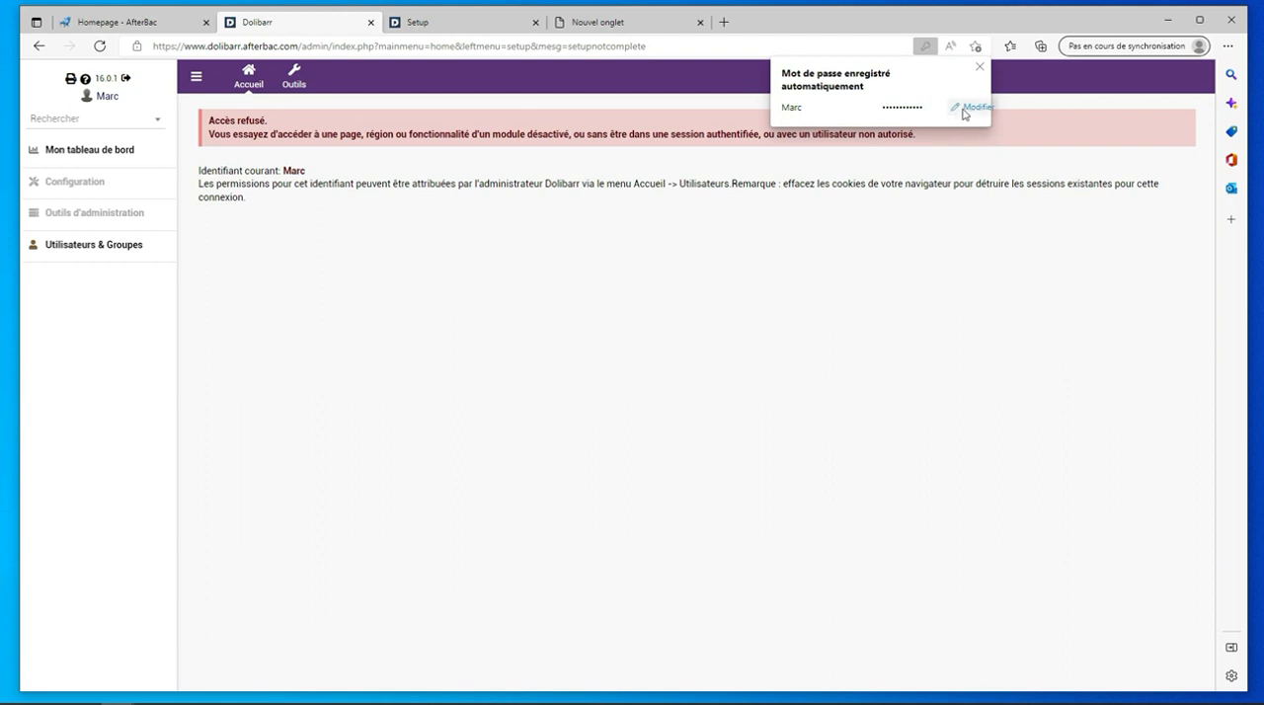
- Dismiss the saved-password notice and open the Utilisateurs & Groupes overview from the new user's session
left_click(979, 67)
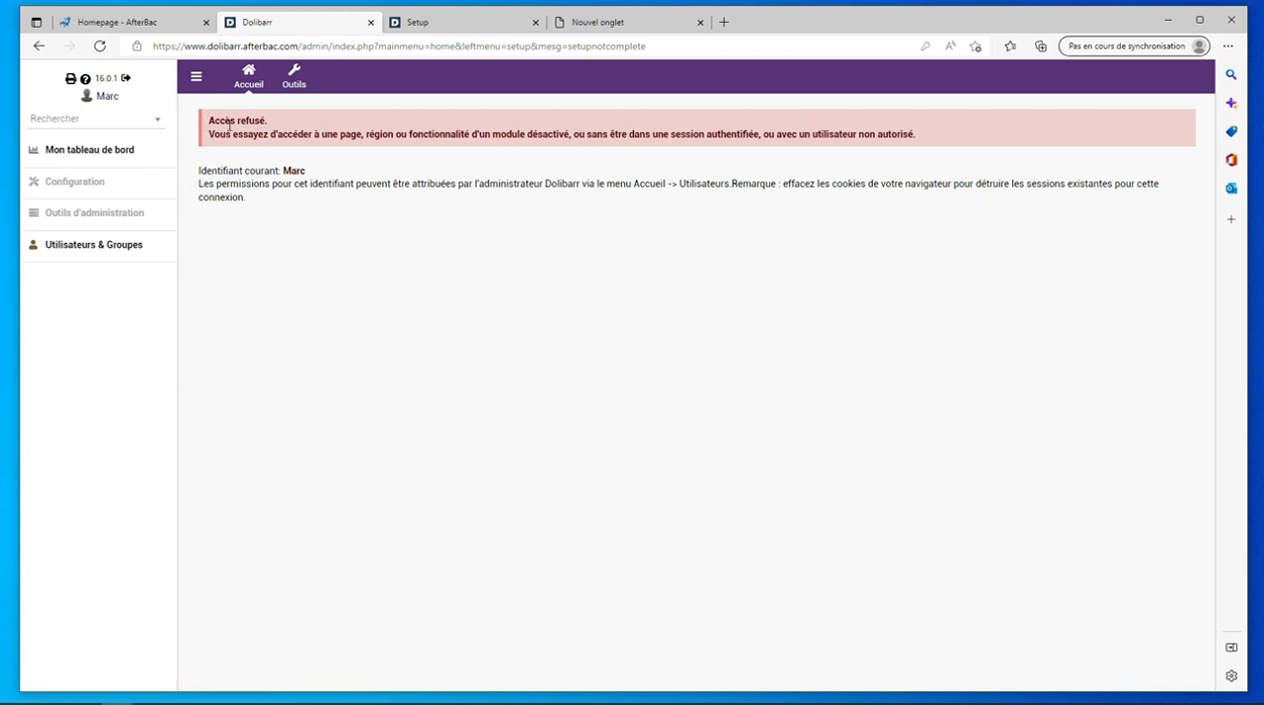
left_click(78, 249)
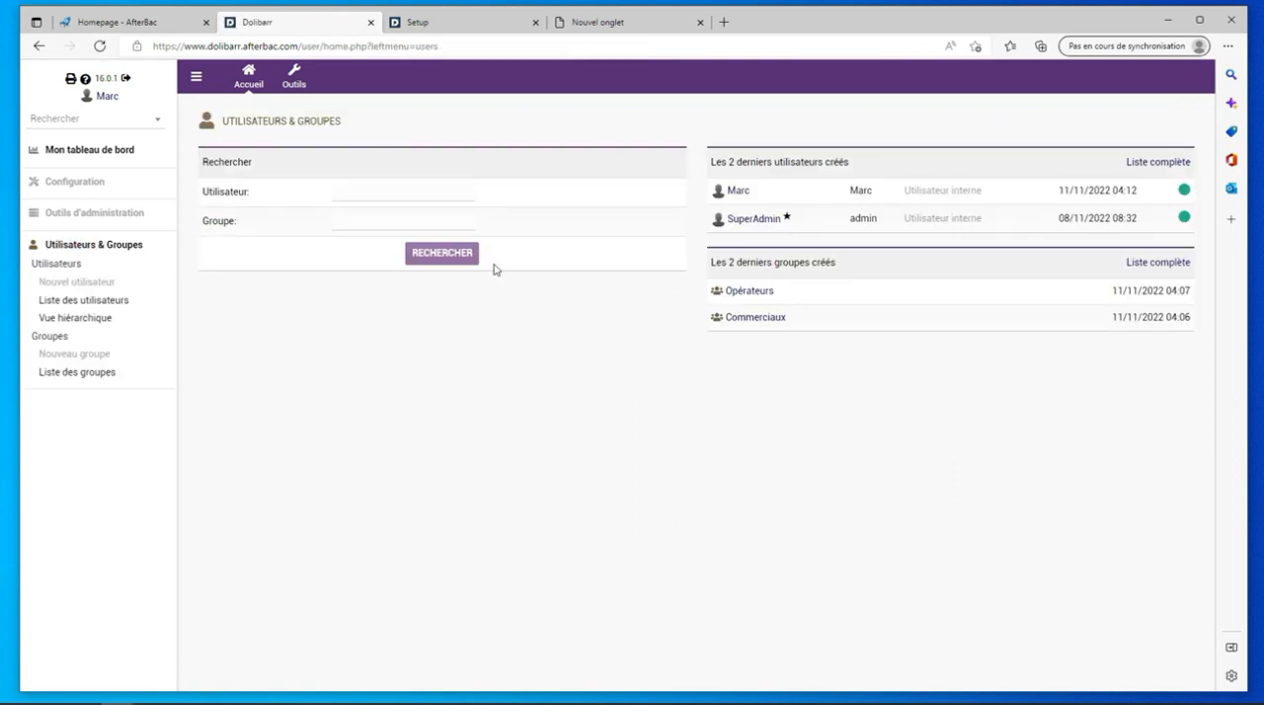